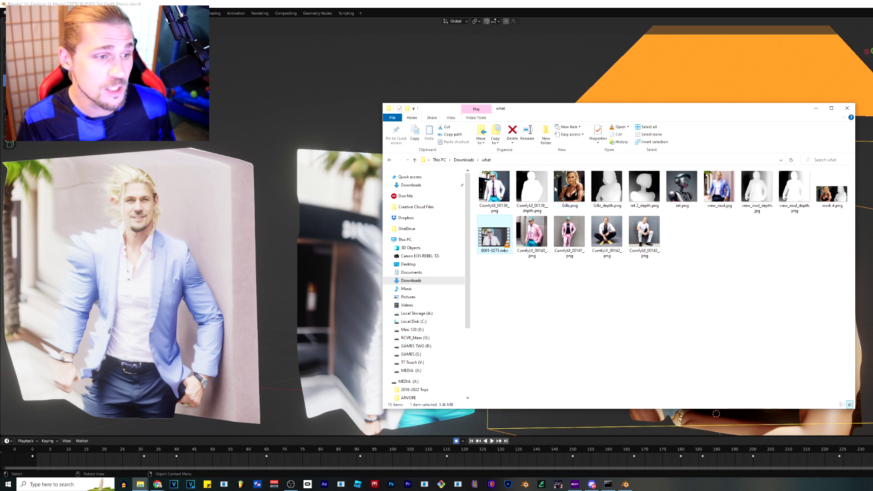
# Flip between the blonde woman's colour portrait and its greyscale depth map, ending windowed on the photo
pyautogui.doubleClick(502, 196)
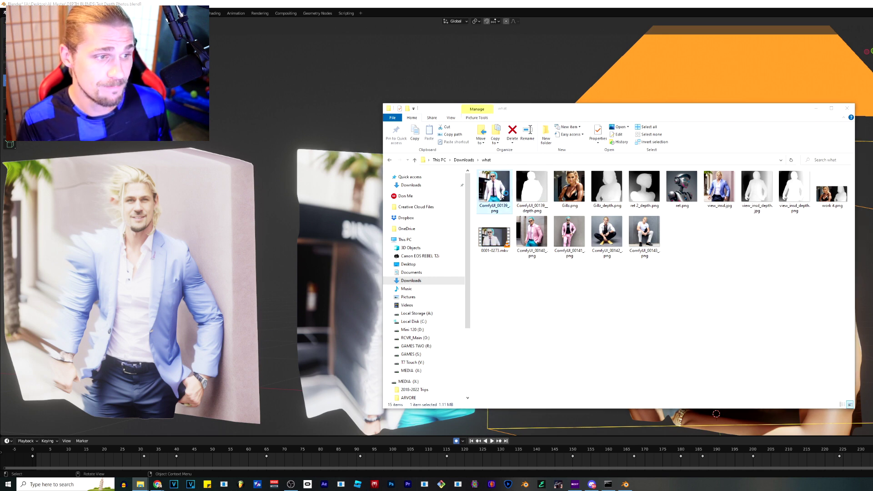
pyautogui.press('Right')
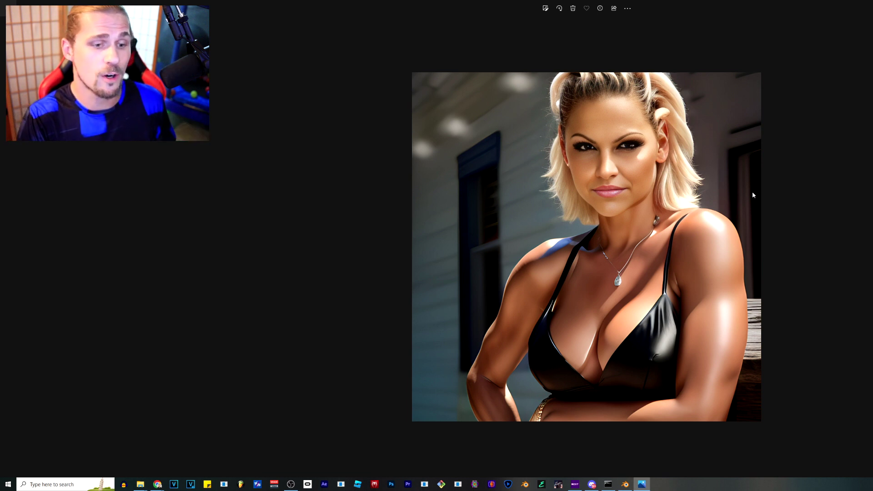
pyautogui.press('Right')
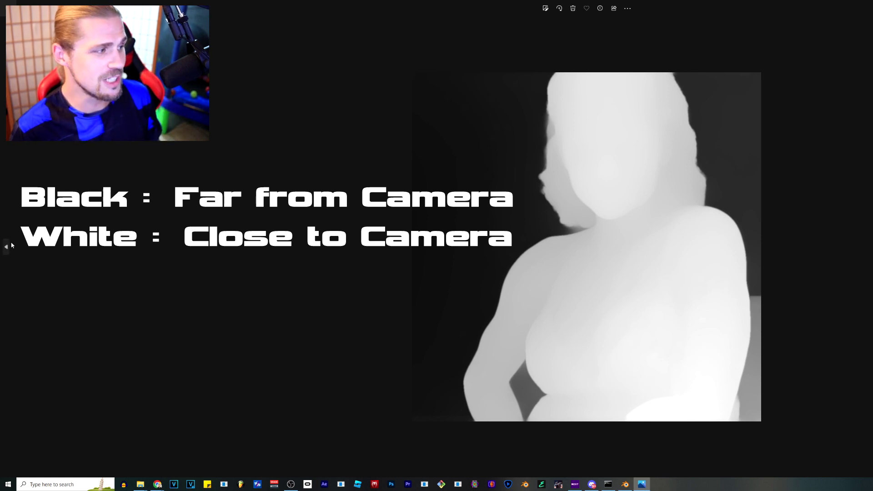
pyautogui.click(9, 244)
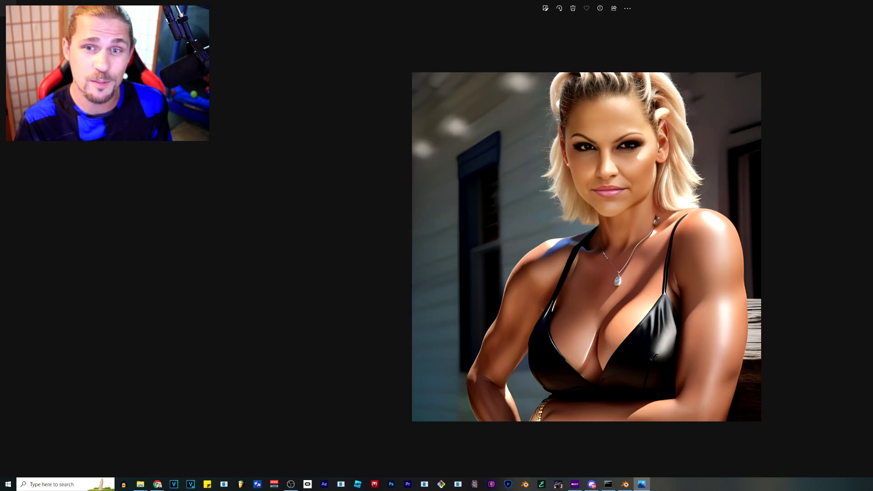
pyautogui.press('Escape')
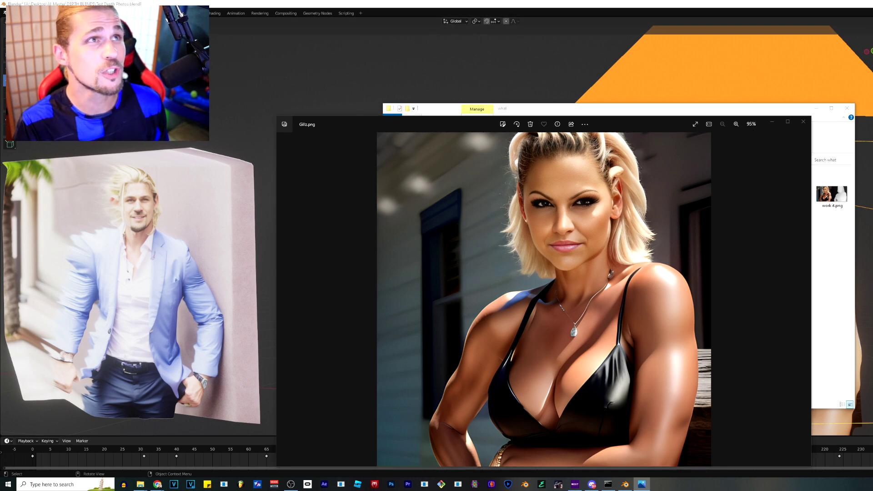
pyautogui.click(158, 484)
# Add Gillz.png and Gillz_depth.png to a new Facebook post captioned 'Test 3D Photo'
pyautogui.moveTo(322, 181); pyautogui.dragTo(492, 91)
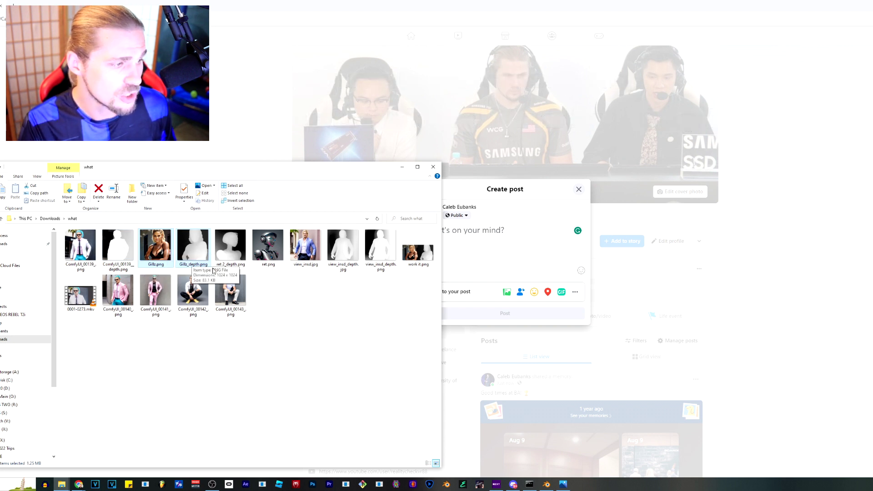
pyautogui.moveTo(207, 263); pyautogui.dragTo(516, 241)
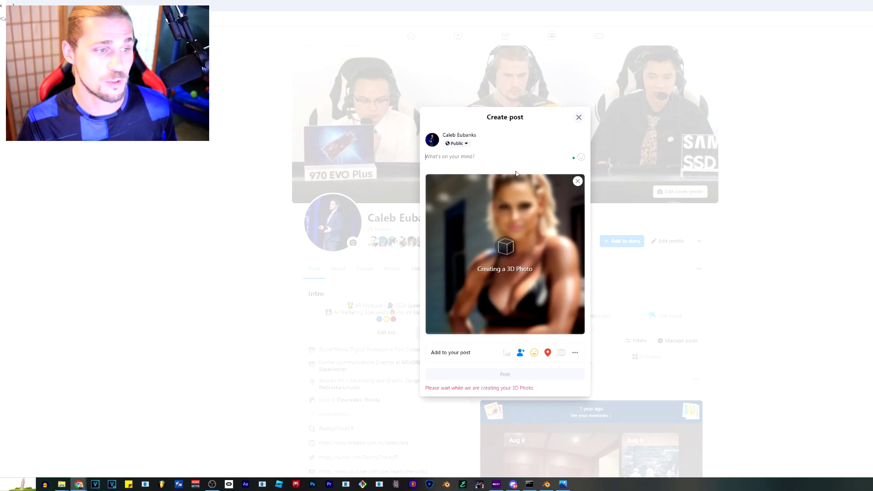
pyautogui.write('Test 3D Photo')
pyautogui.press('Return')
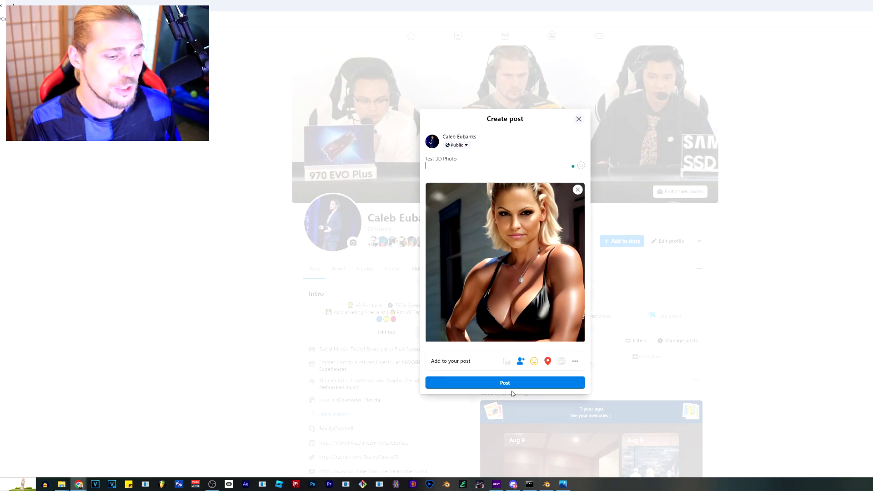
# Post the 'Test 3D Photo' 3D photo, check it in the feed, and begin another post
pyautogui.click(545, 489)
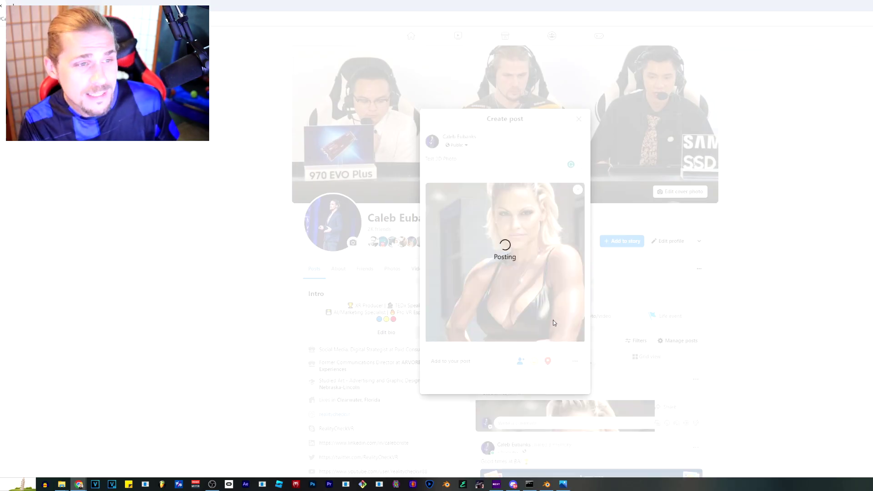
pyautogui.scroll(-6, 795, 348)
pyautogui.scroll(7, 800, 343)
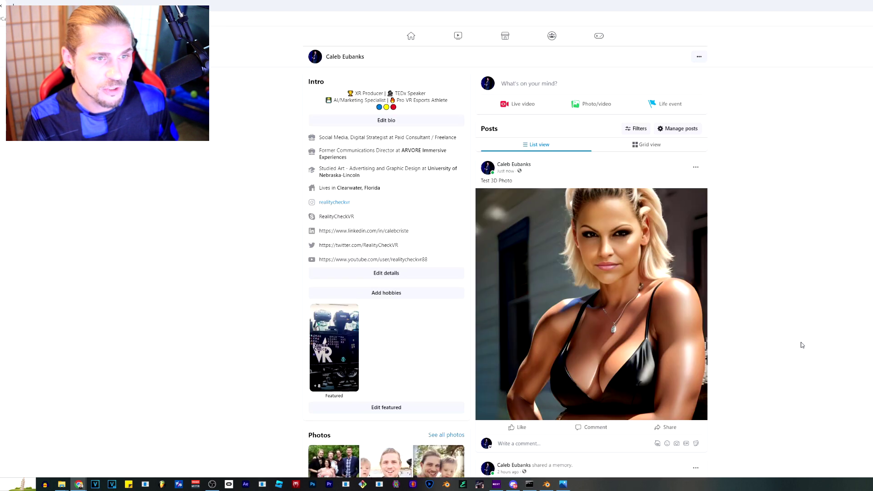
pyautogui.scroll(-10, 803, 344)
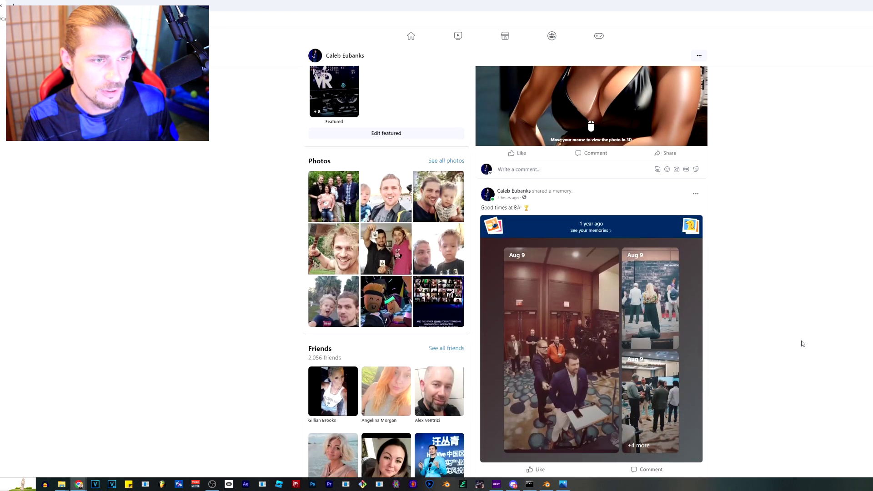
pyautogui.scroll(4, 803, 344)
pyautogui.scroll(5, 802, 344)
pyautogui.scroll(-9, 803, 344)
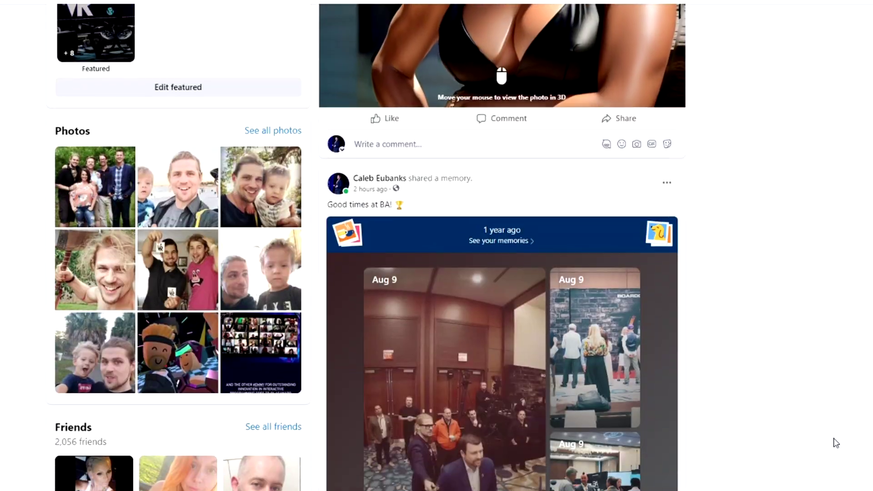
pyautogui.scroll(4, 802, 344)
pyautogui.scroll(6, 836, 443)
pyautogui.scroll(-15, 835, 443)
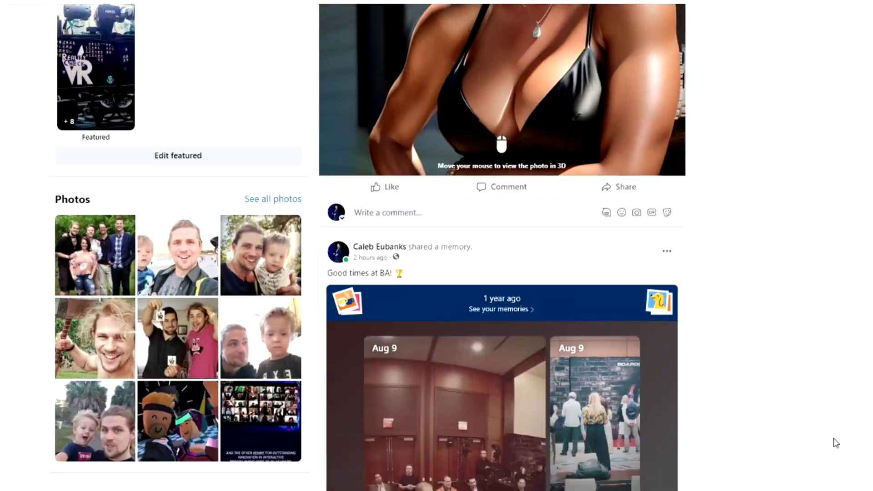
pyautogui.scroll(15, 836, 443)
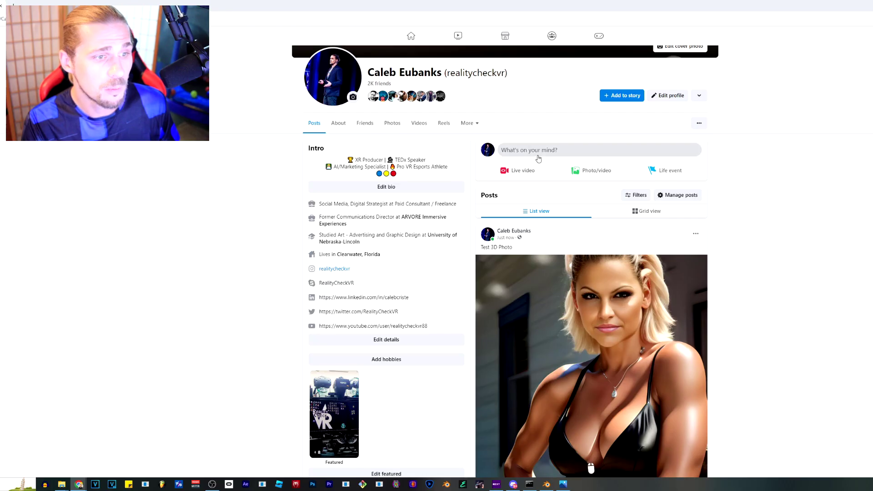
pyautogui.click(538, 155)
# Publish view_insd.jpg with view_insd_depth.png as a second 3D photo and reload the profile
pyautogui.hotkey('alt', 'Tab')
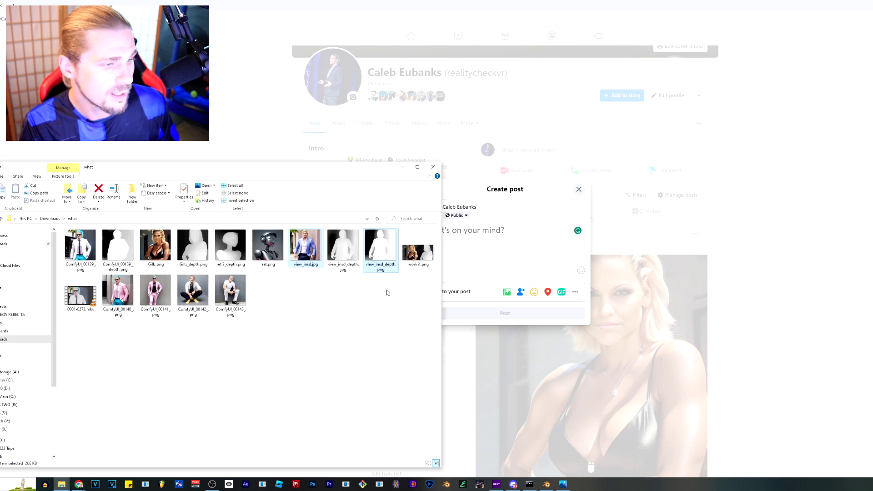
pyautogui.moveTo(309, 249); pyautogui.dragTo(513, 238)
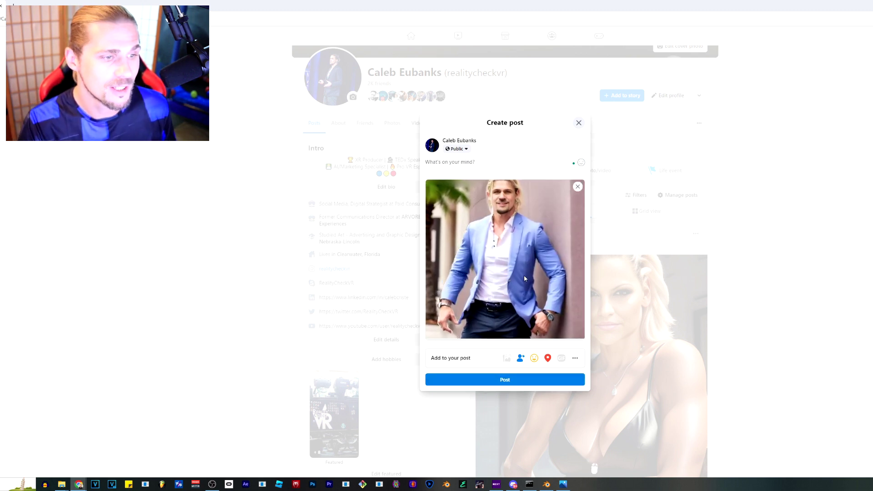
pyautogui.click(530, 379)
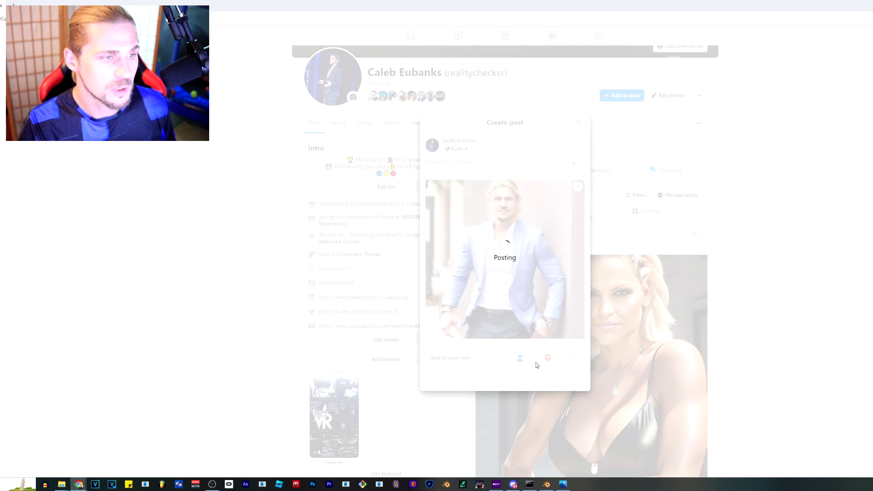
pyautogui.scroll(-8, 768, 282)
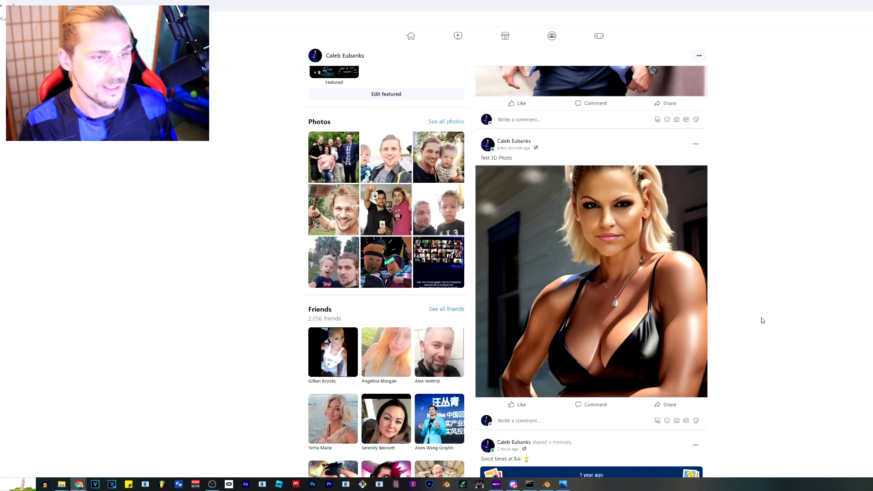
pyautogui.scroll(7, 779, 318)
pyautogui.scroll(-8, 780, 319)
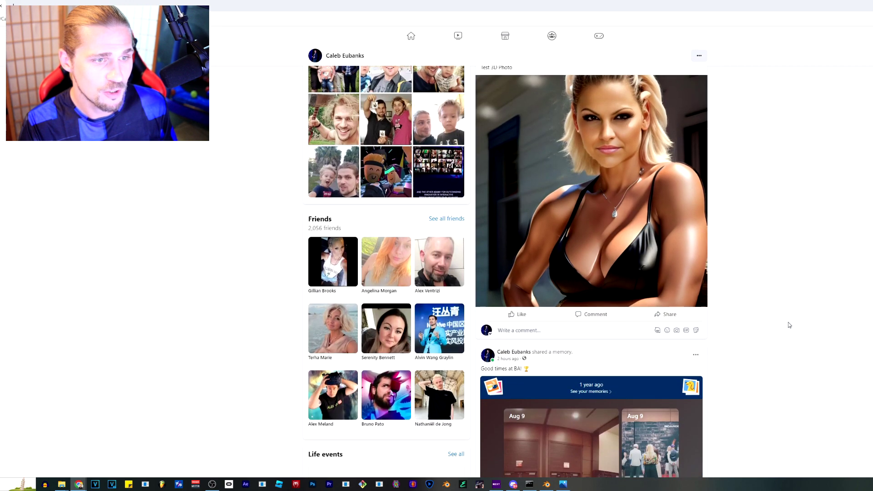
pyautogui.scroll(10, 787, 324)
pyautogui.scroll(-5, 790, 324)
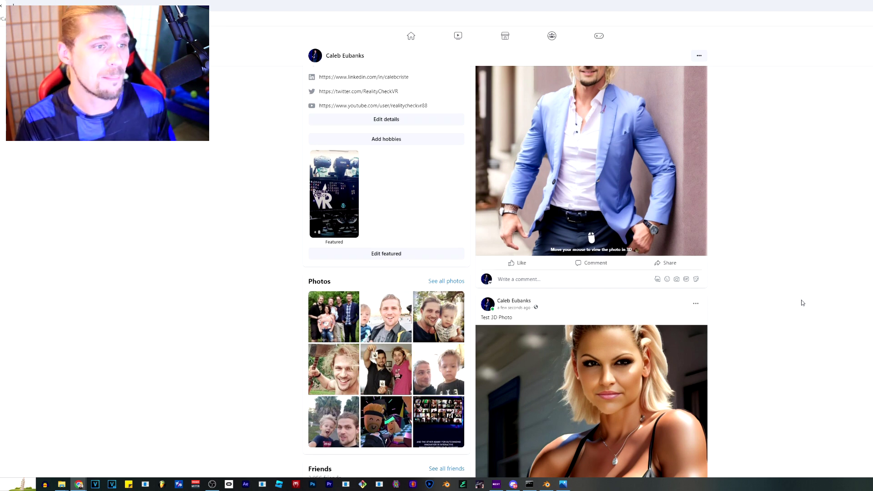
pyautogui.press('F5')
# Upload the blue-haired man's portrait to LeiaPix Converter to generate its depth animation
pyautogui.scroll(-3, 795, 279)
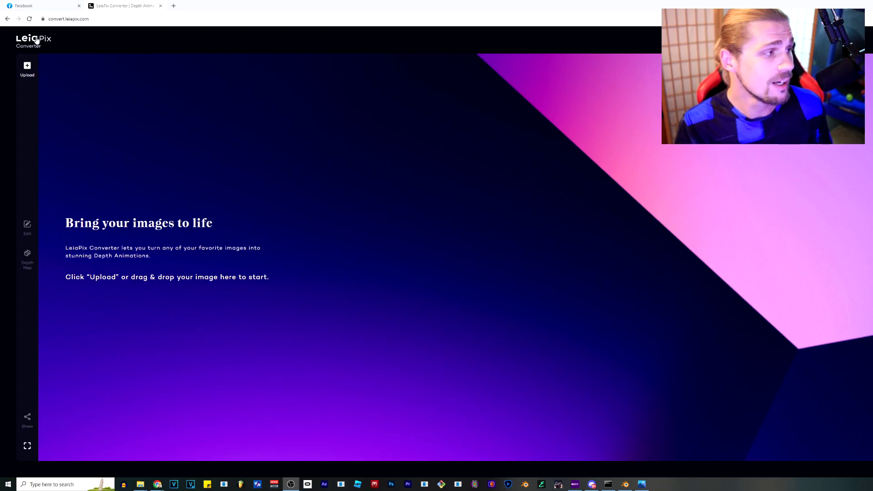
pyautogui.click(28, 68)
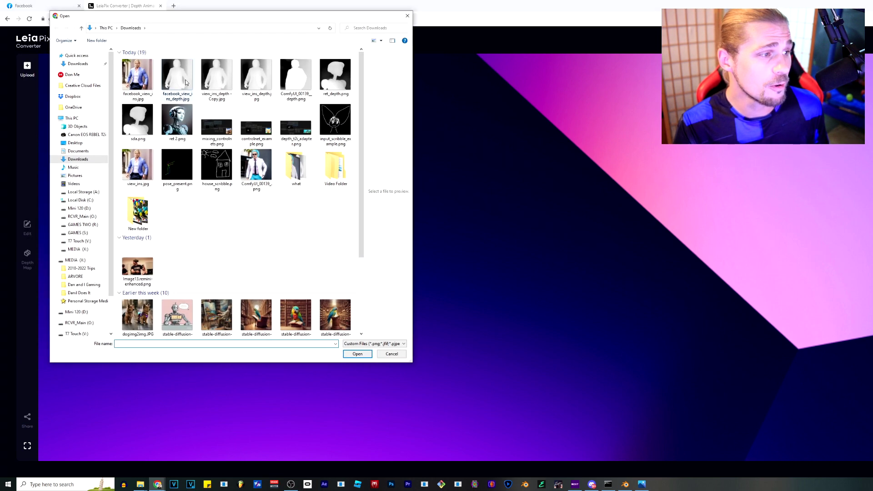
pyautogui.doubleClick(268, 169)
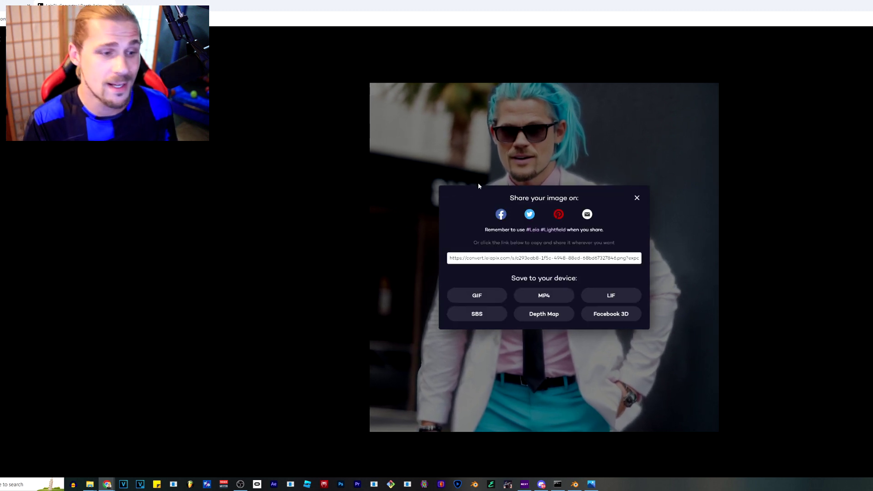
# Save the portrait's Depth Map export in Facebook 3D format to the computer
pyautogui.click(553, 317)
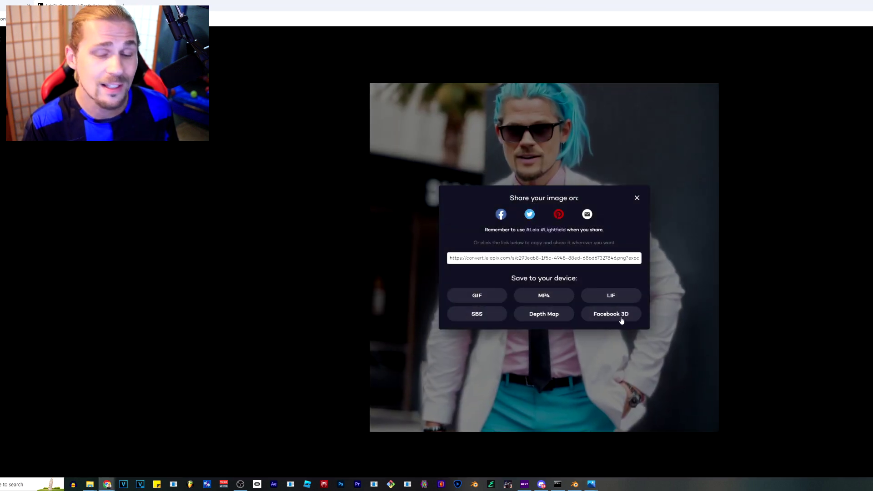
pyautogui.click(620, 317)
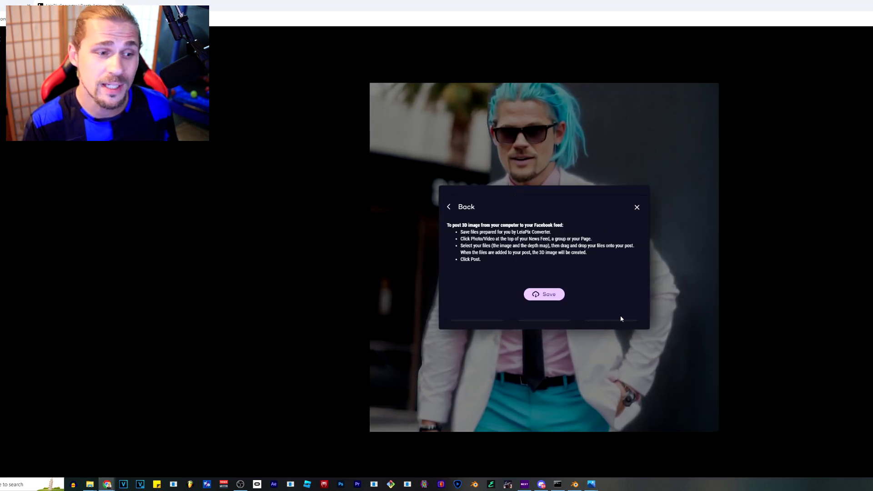
pyautogui.click(543, 295)
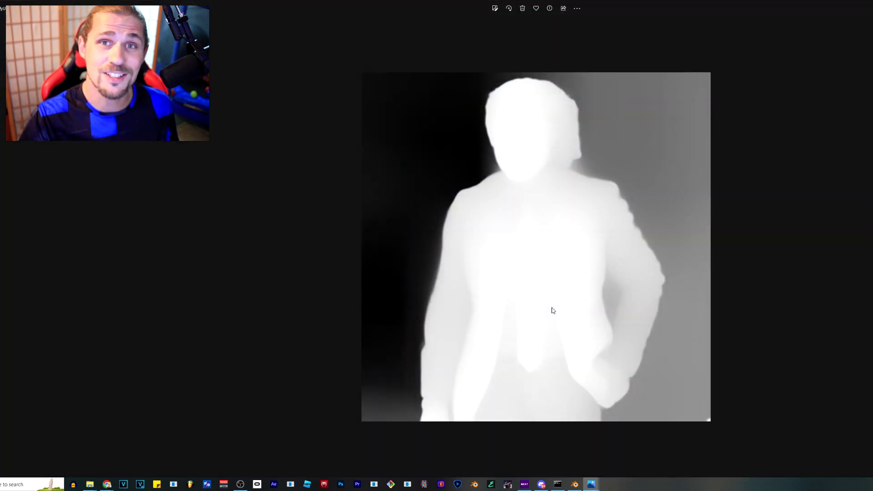
# Preview the saved colour image and depth map, then add both to a Facebook post
pyautogui.press('Left')
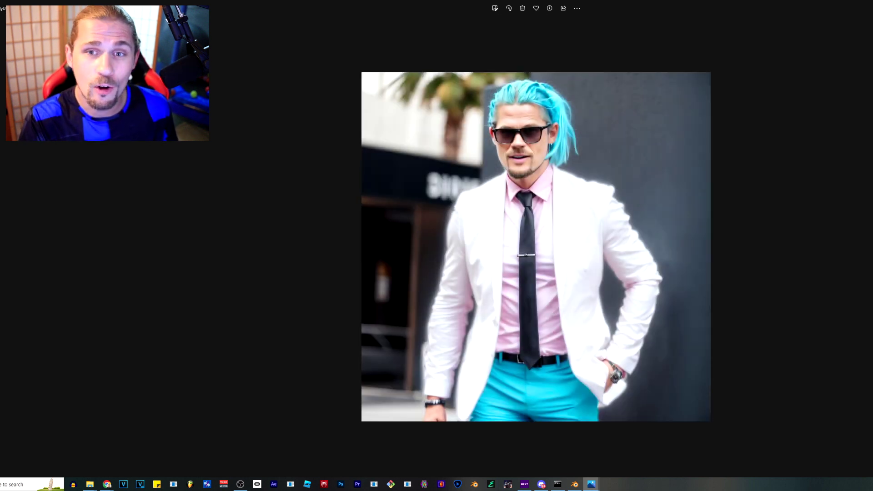
pyautogui.press('Right')
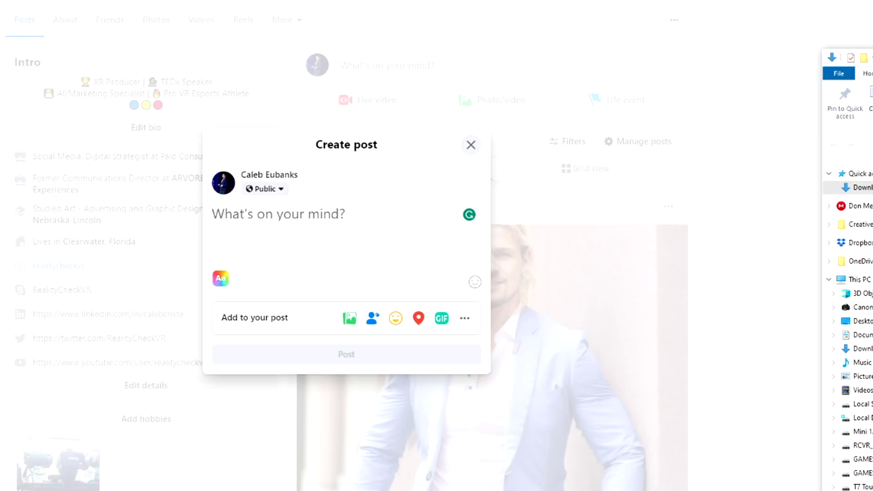
pyautogui.moveTo(864, 218); pyautogui.dragTo(272, 211)
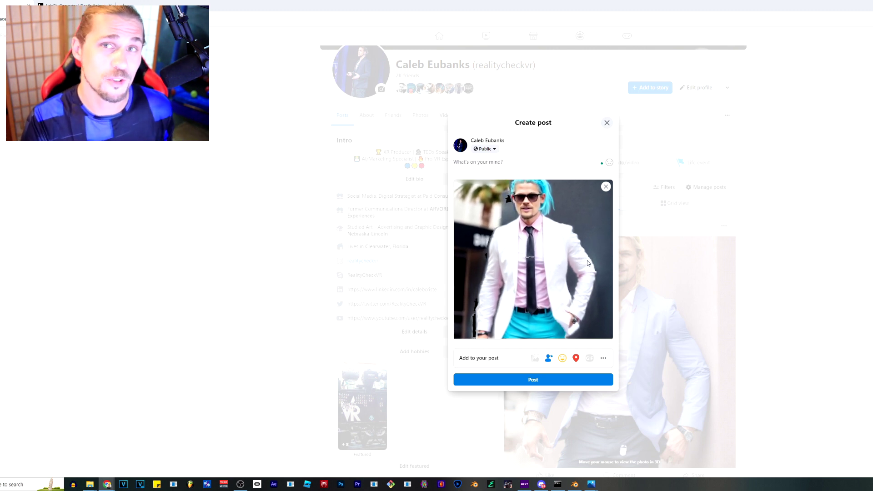
# Remove the blue-haired man's photo from the draft and close the Create post dialog
pyautogui.click(605, 187)
pyautogui.click(608, 189)
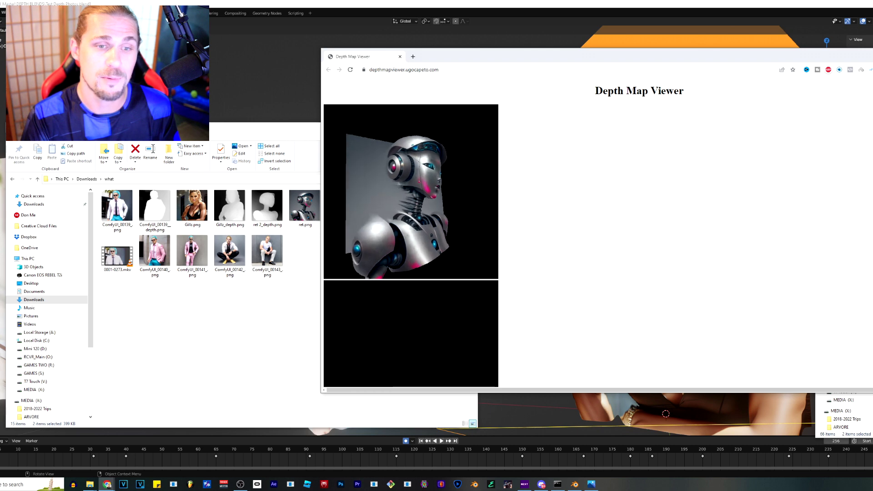
pyautogui.moveTo(503, 64); pyautogui.dragTo(516, 59)
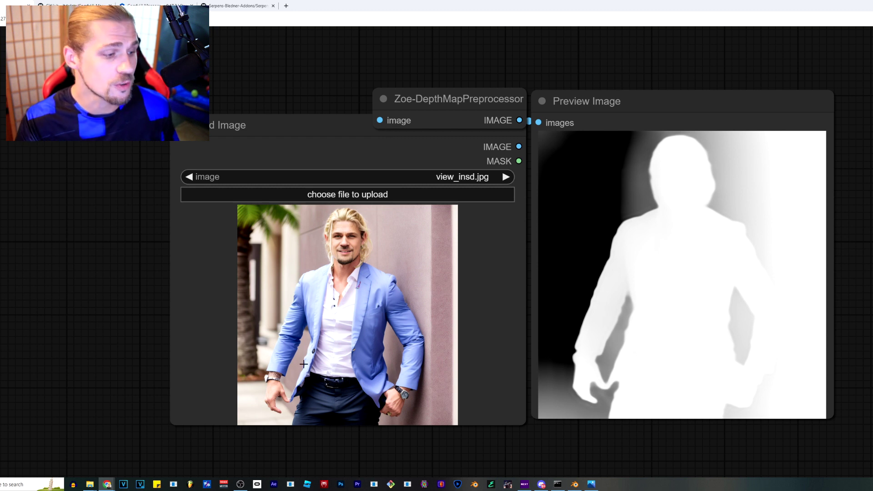
pyautogui.moveTo(90, 485)
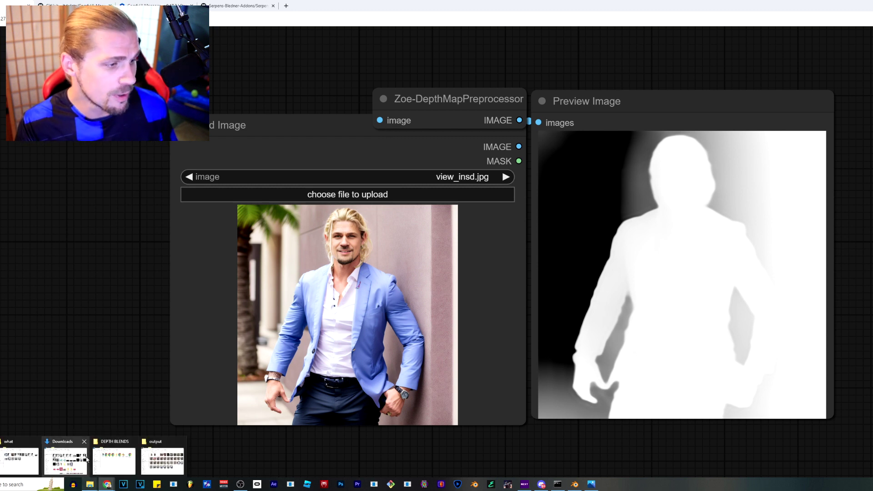
# Load Gillz.png into the Load Image node and nudge the Zoe-DepthMapPreprocessor node upward
pyautogui.click(21, 456)
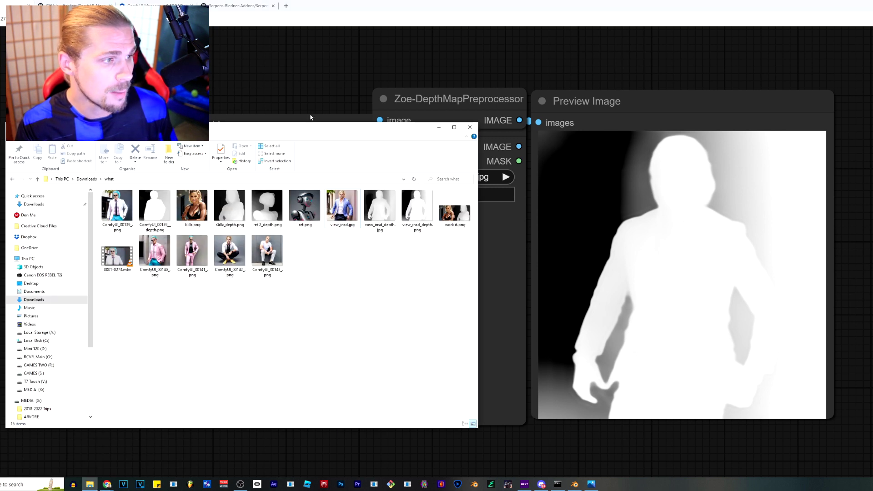
pyautogui.moveTo(311, 127); pyautogui.dragTo(872, 92)
pyautogui.moveTo(849, 168); pyautogui.dragTo(354, 308)
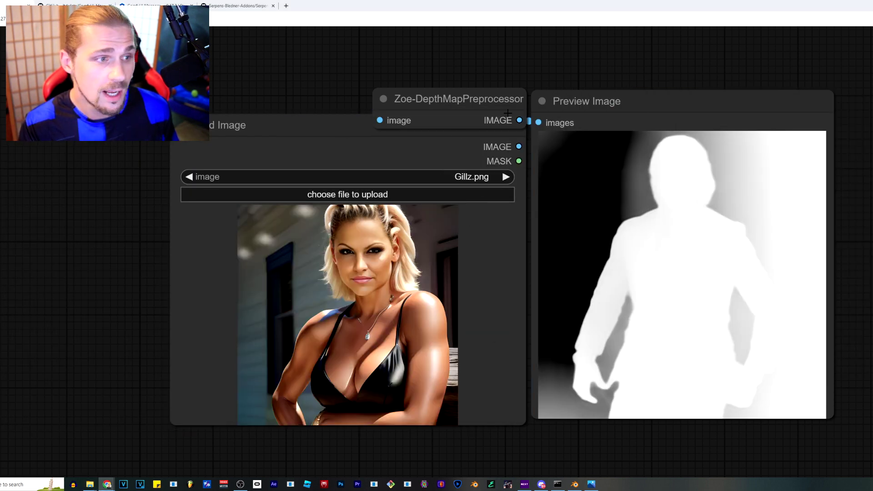
pyautogui.moveTo(437, 99); pyautogui.dragTo(455, 102)
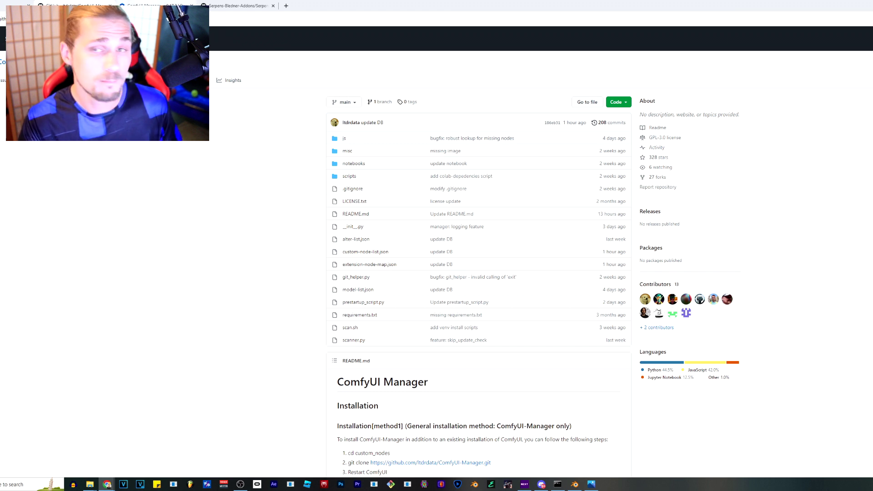
# Switch from the ComfyUI-Manager GitHub tab to the Civitai ComfyUI Manager page
pyautogui.hotkey('ctrl', 'Tab')
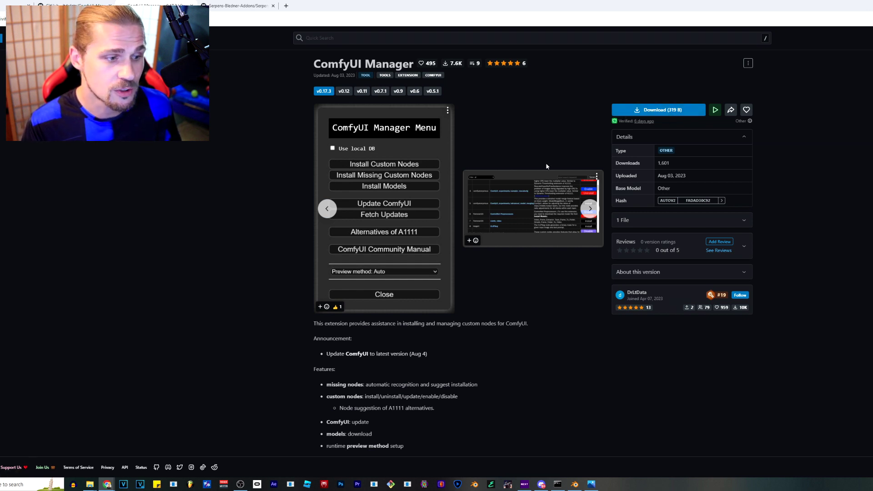
# Scroll to the portable-version install guide and select the install-manager-for-portable-version.bat name
pyautogui.scroll(-3, 509, 238)
pyautogui.scroll(-5, 260, 357)
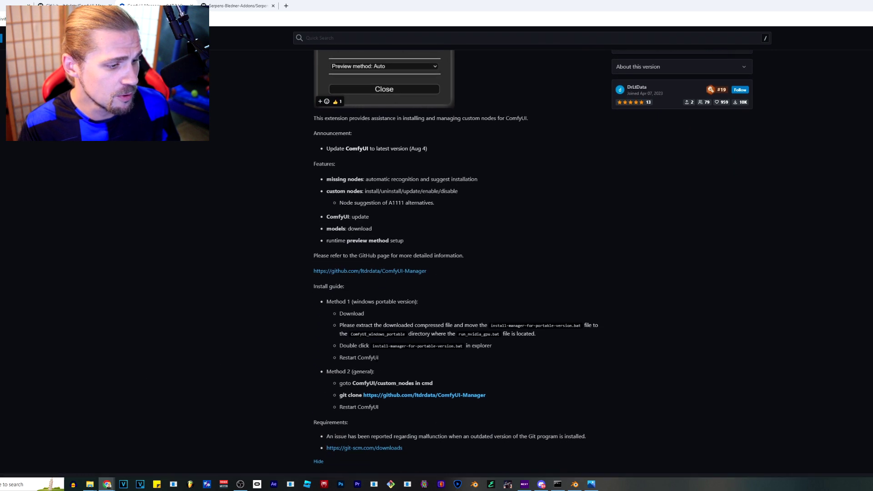
pyautogui.doubleClick(535, 239)
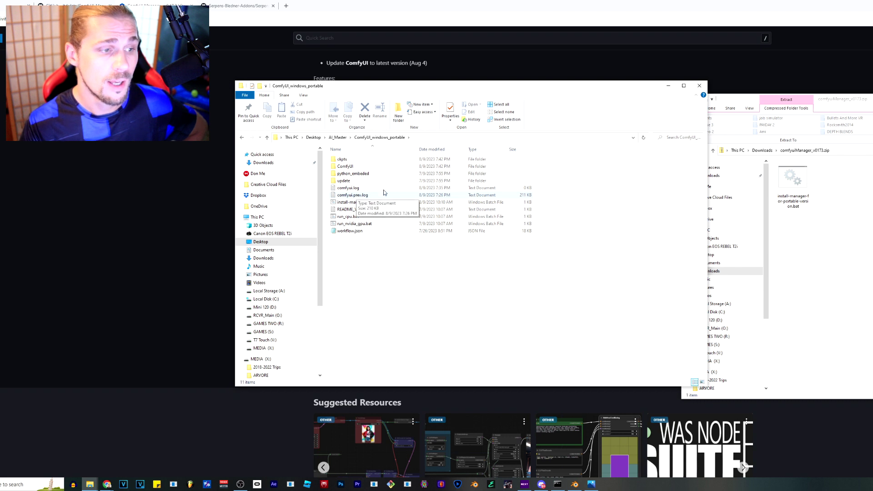
# Bring the ComfyUI browser window back in front of the File Explorer windows
pyautogui.click(99, 206)
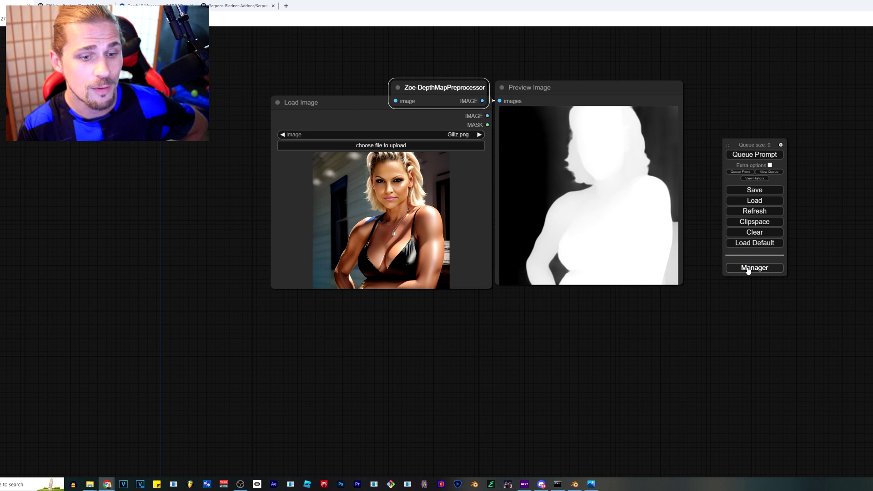
pyautogui.click(755, 267)
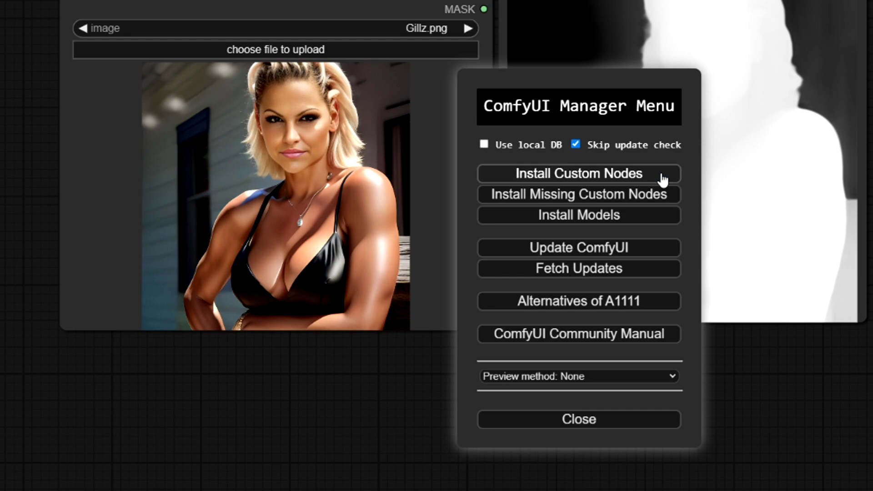
pyautogui.click(662, 177)
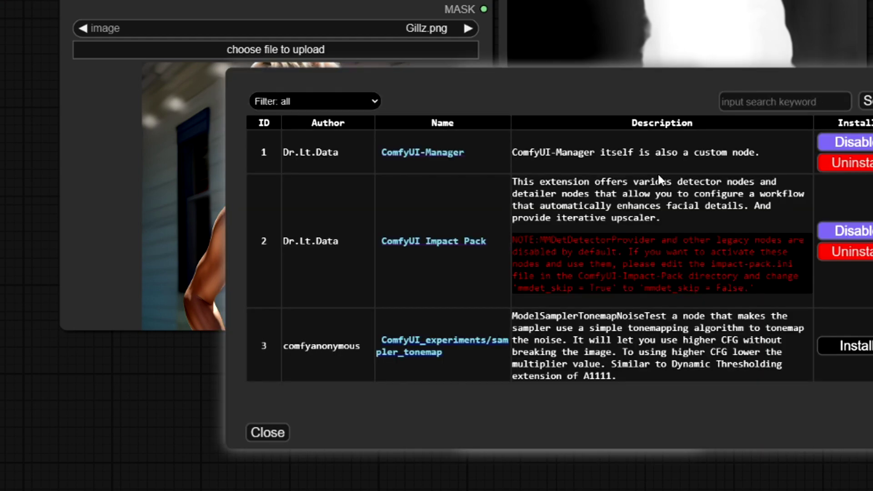
pyautogui.scroll(-7, 795, 238)
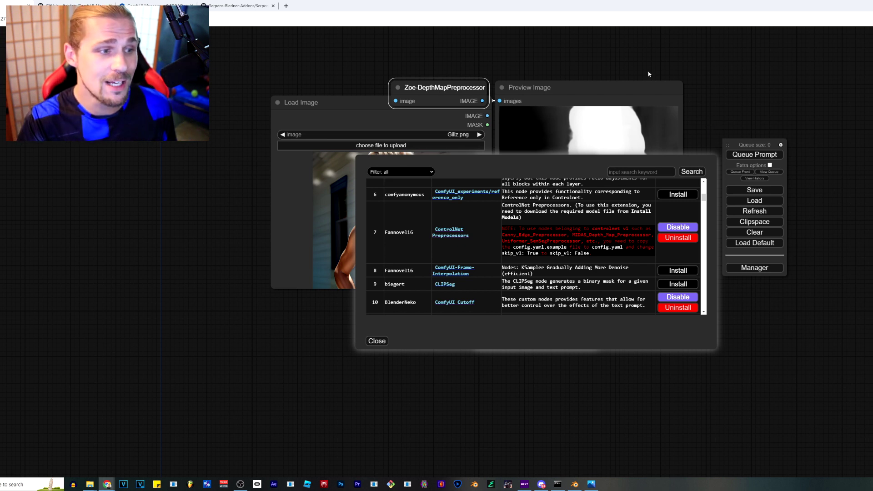
pyautogui.click(386, 340)
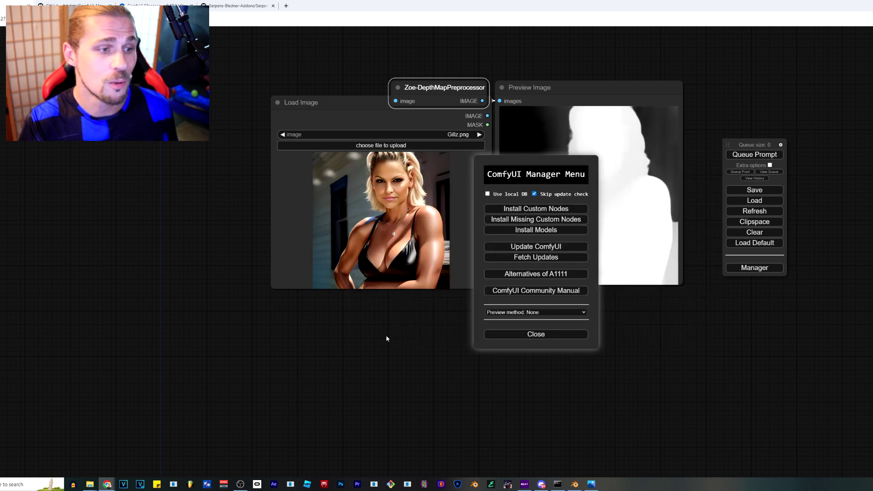
# Close the Manager menu and reposition the Zoe-DepthMapPreprocessor, Load Image and Preview Image nodes
pyautogui.click(535, 333)
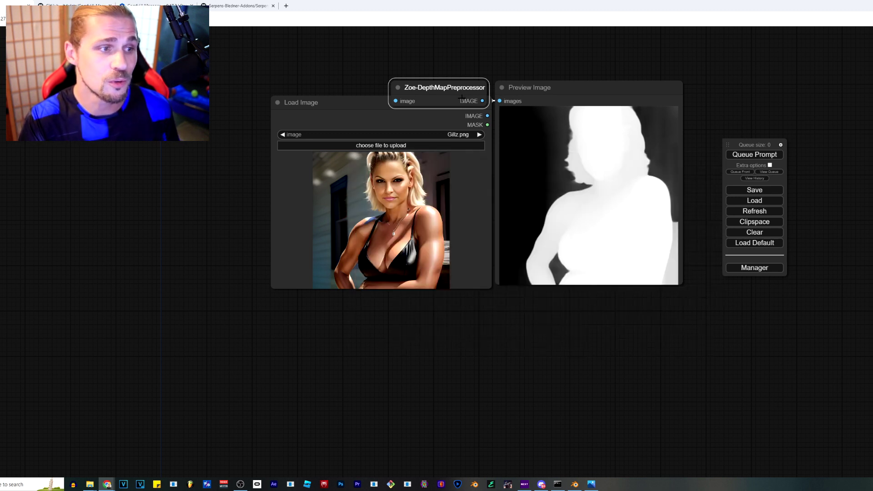
pyautogui.moveTo(465, 80); pyautogui.dragTo(464, 56)
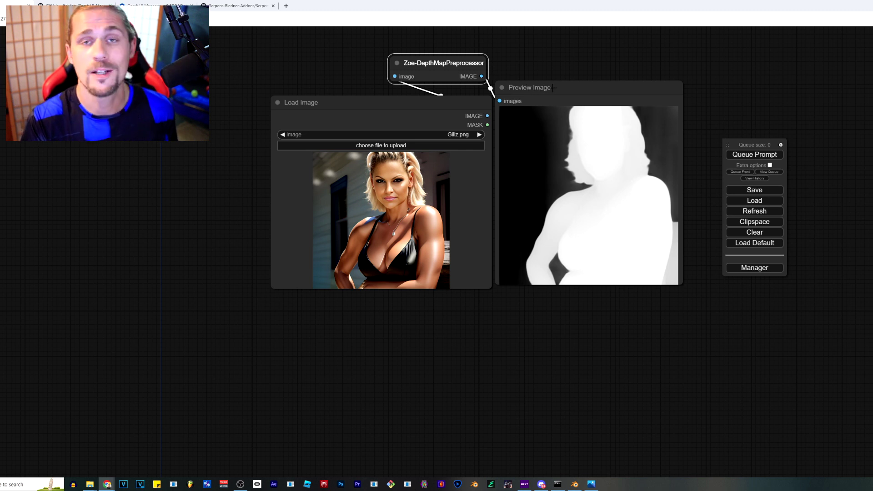
pyautogui.moveTo(560, 87); pyautogui.dragTo(579, 87)
pyautogui.moveTo(484, 116); pyautogui.dragTo(376, 151)
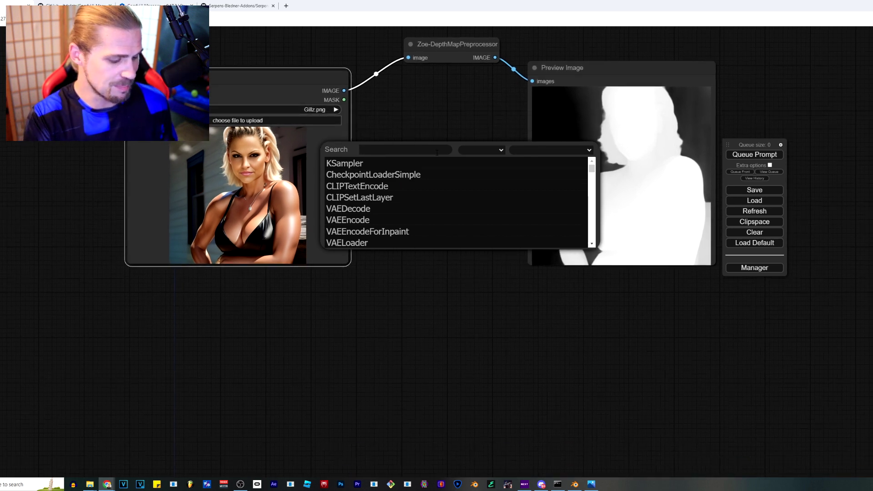
# Search 'depth' to add a second Zoe-DepthMapPreprocessor node, then remove the duplicate
pyautogui.write('depth')
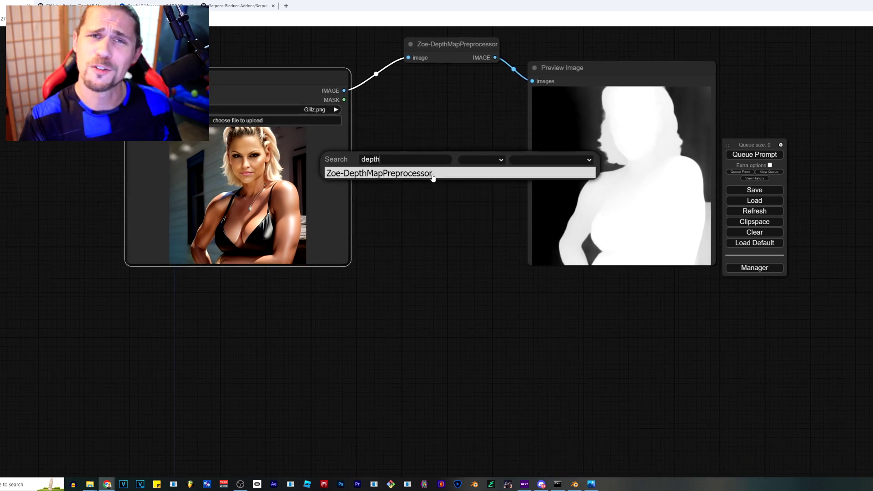
pyautogui.click(432, 175)
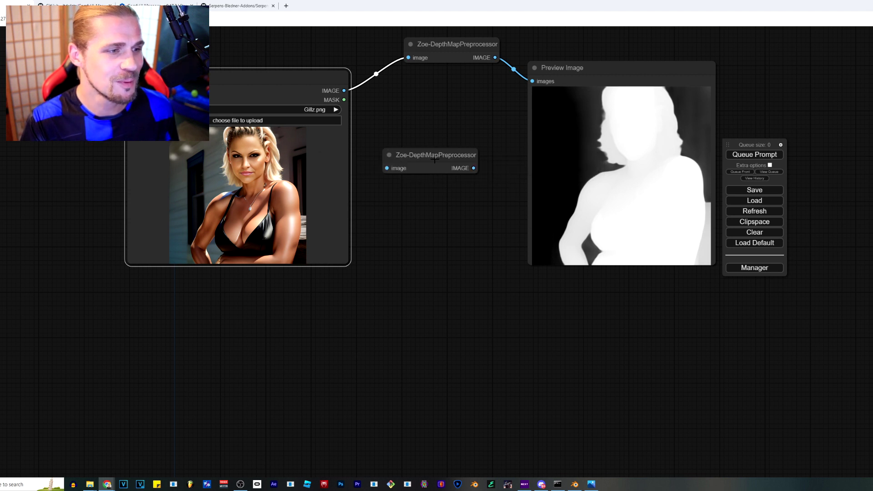
pyautogui.moveTo(432, 159); pyautogui.dragTo(448, 132)
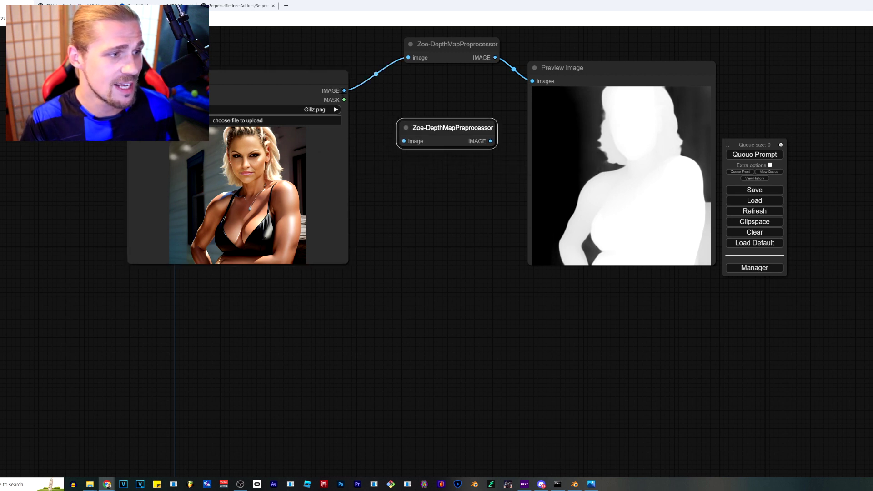
pyautogui.rightClick(463, 123)
pyautogui.click(498, 221)
# Shift the graph, place Load Image beside the chain, and bring up Preview Image's options
pyautogui.moveTo(443, 110); pyautogui.dragTo(454, 190)
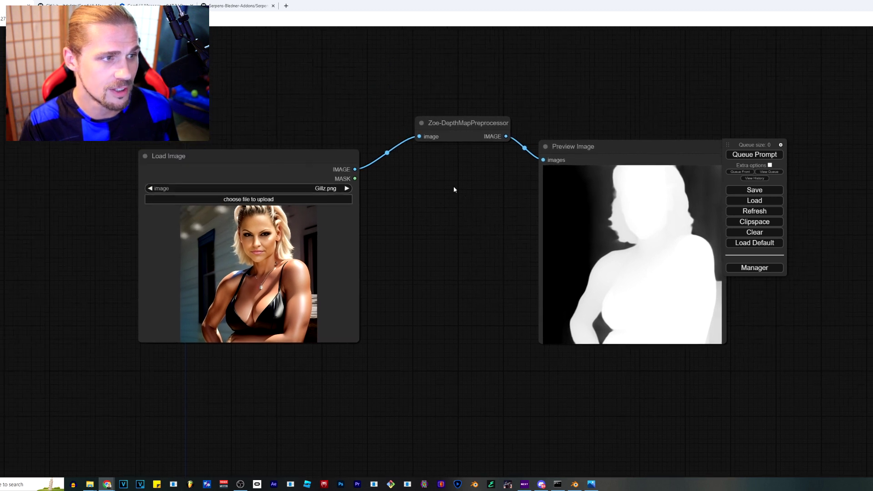
pyautogui.moveTo(235, 230); pyautogui.dragTo(379, 231)
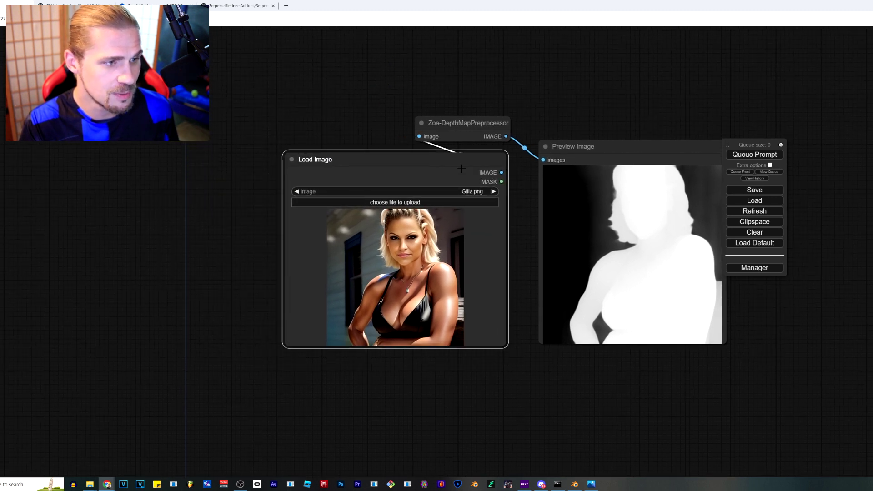
pyautogui.click(612, 142)
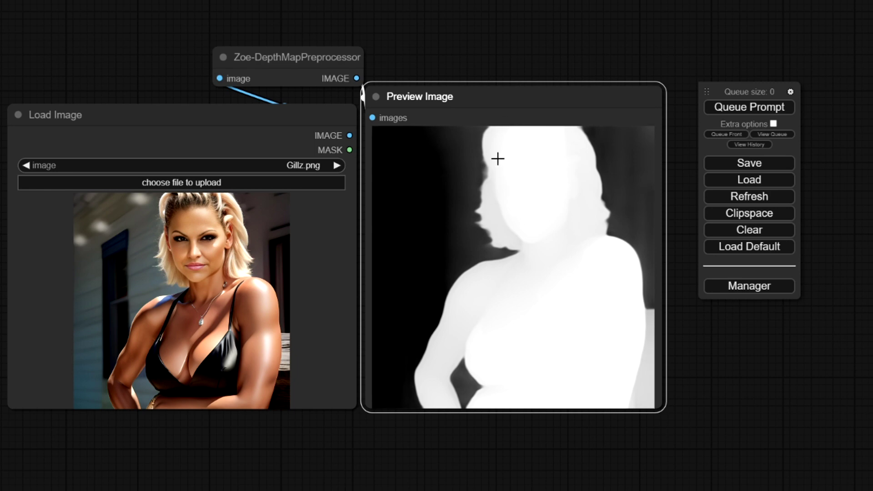
pyautogui.rightClick(541, 186)
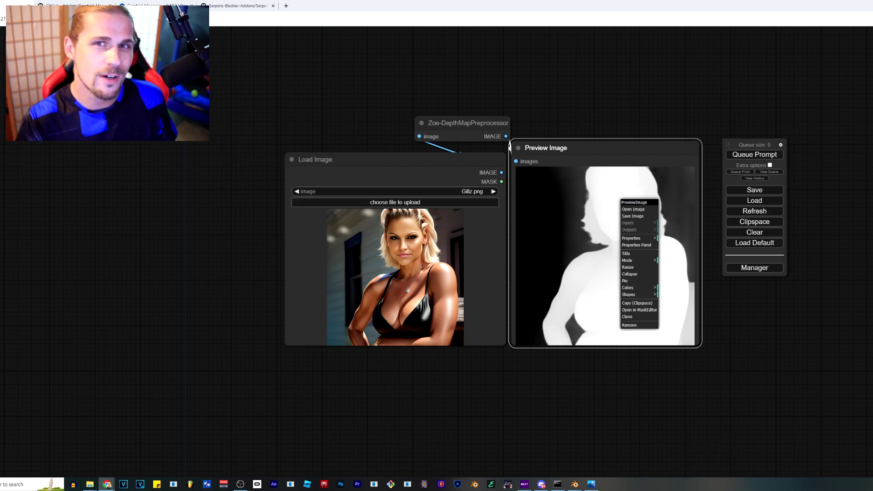
# In Blender, orbit around the three depth photos, stop playback and scrub back to frame 5
pyautogui.click(575, 483)
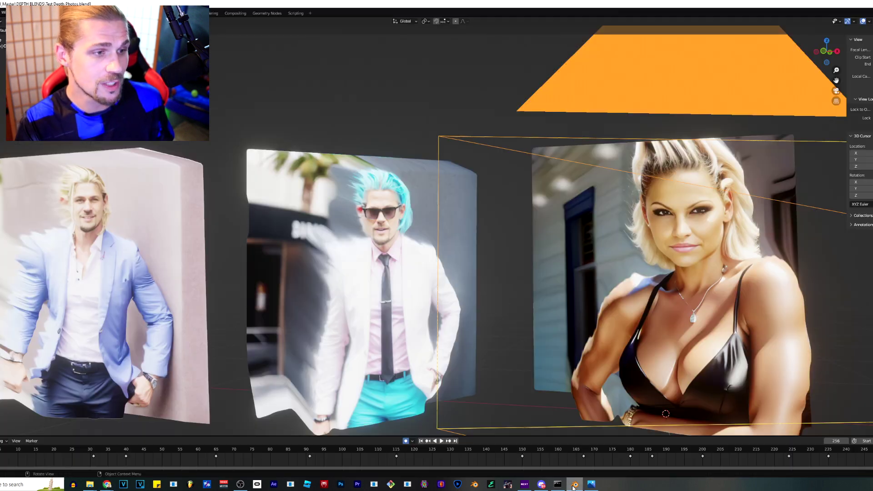
pyautogui.scroll(-5, 517, 387)
pyautogui.scroll(5, 423, 269)
pyautogui.moveTo(422, 269); pyautogui.dragTo(546, 214)
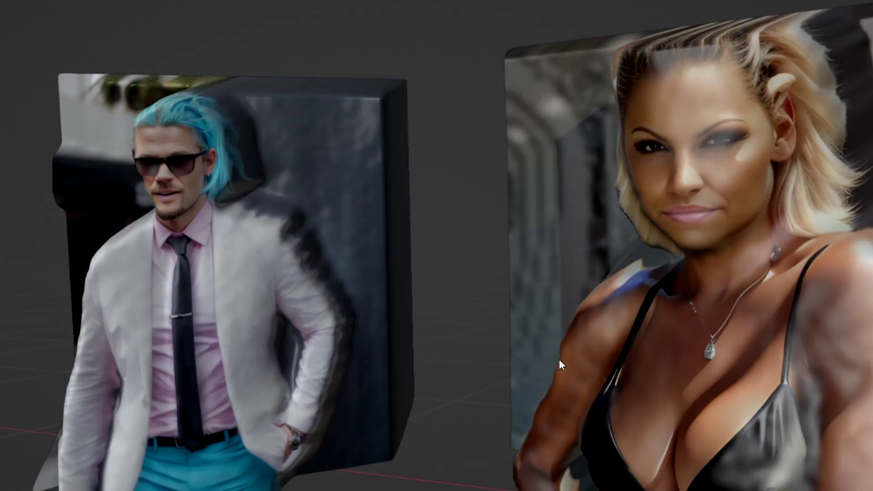
pyautogui.moveTo(558, 359); pyautogui.dragTo(525, 337)
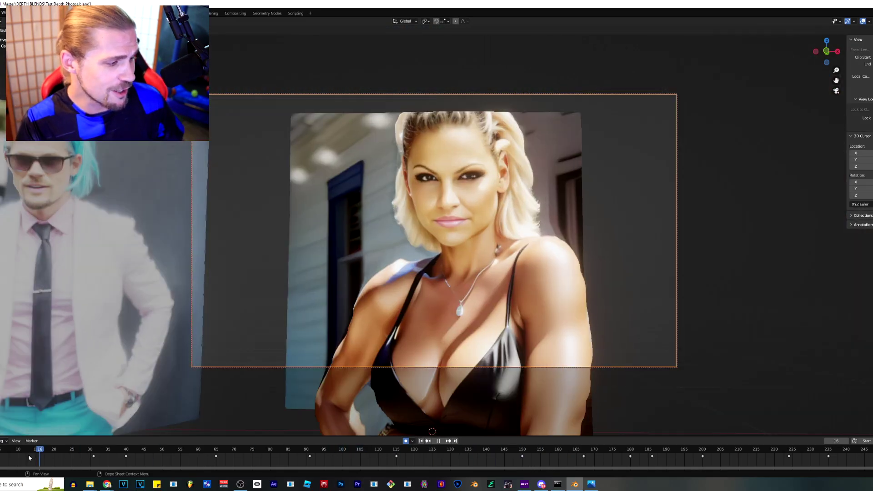
pyautogui.press('space')
pyautogui.moveTo(28, 457); pyautogui.dragTo(1, 442)
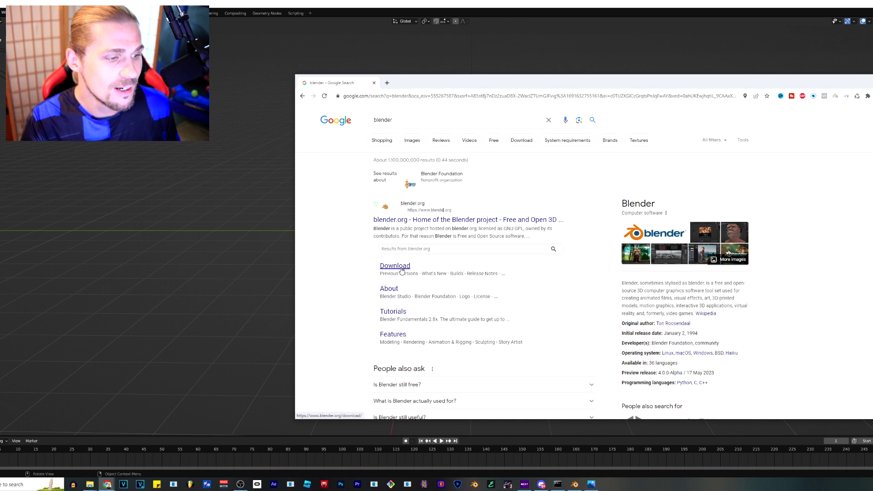
# Close the Google search window and orbit Blender's empty scene to reveal the camera
pyautogui.click(374, 84)
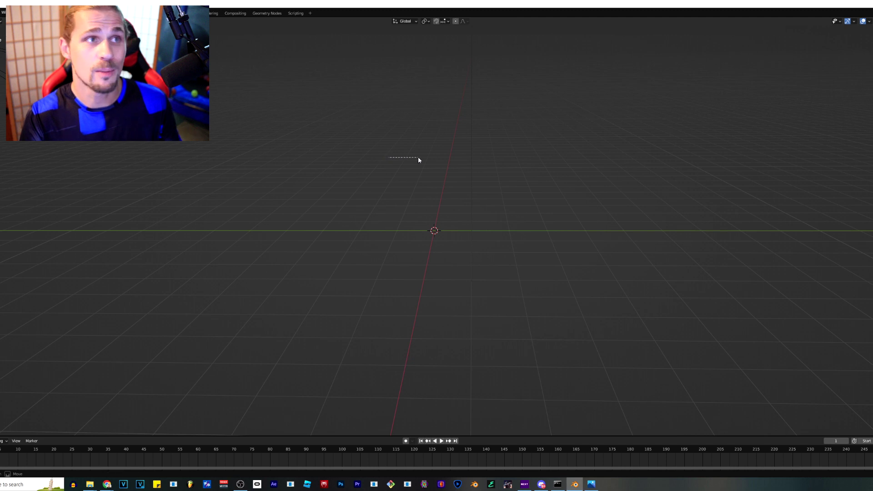
pyautogui.moveTo(417, 160); pyautogui.dragTo(417, 162)
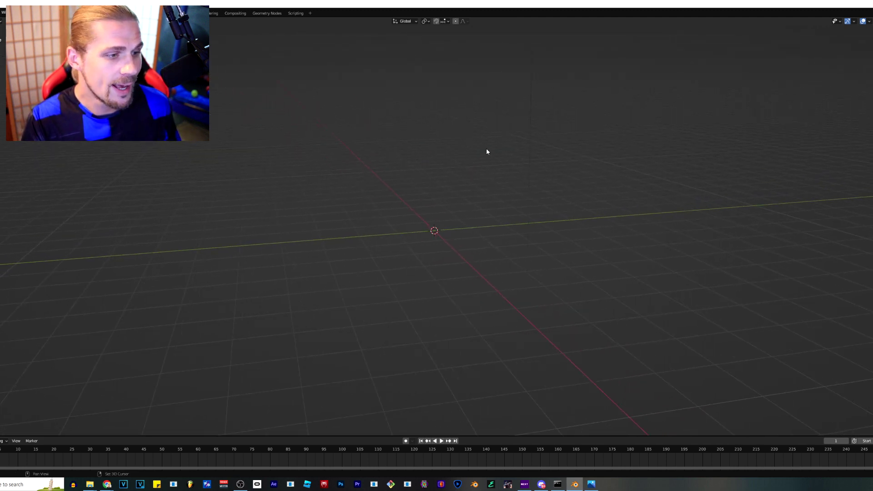
pyautogui.moveTo(487, 150); pyautogui.dragTo(483, 186)
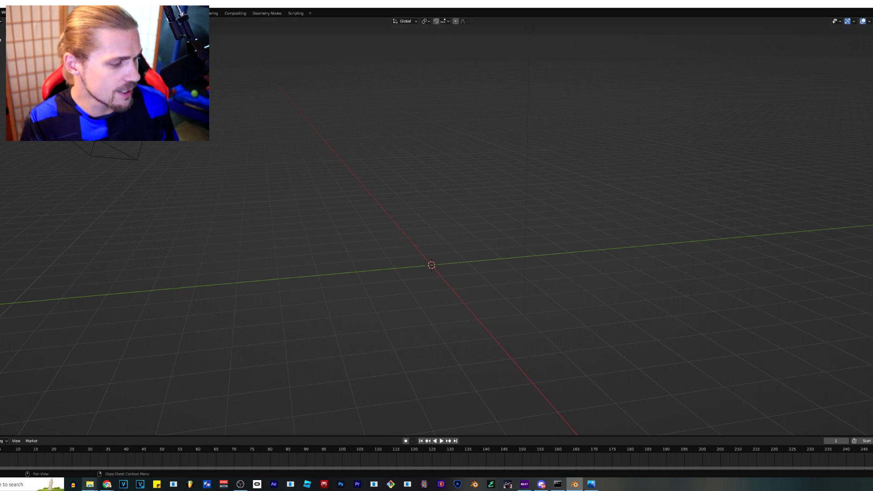
pyautogui.moveTo(107, 484)
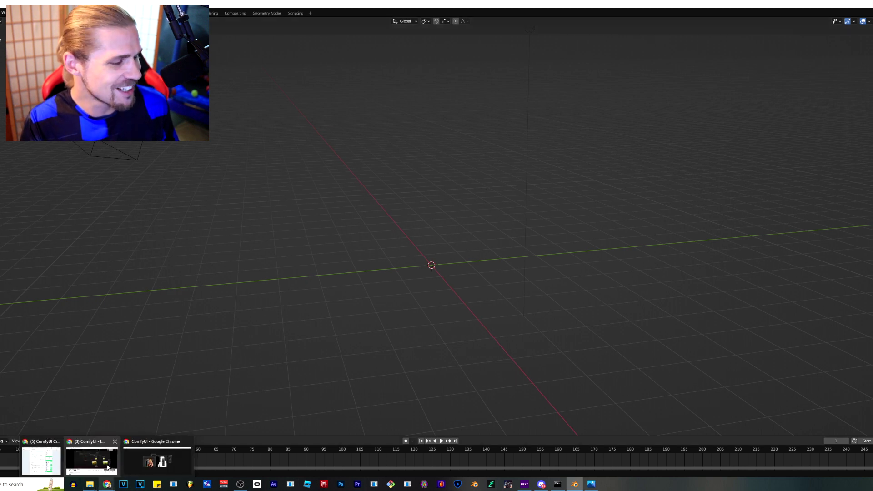
# Download importdepthmap_1.1.1.zip raw from the GitHub Serpens3 folder, then close the browser
pyautogui.click(133, 457)
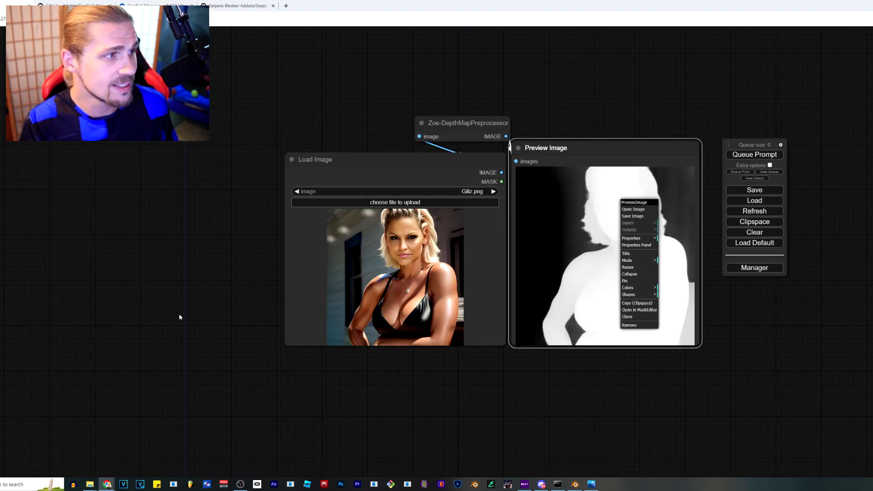
pyautogui.click(232, 5)
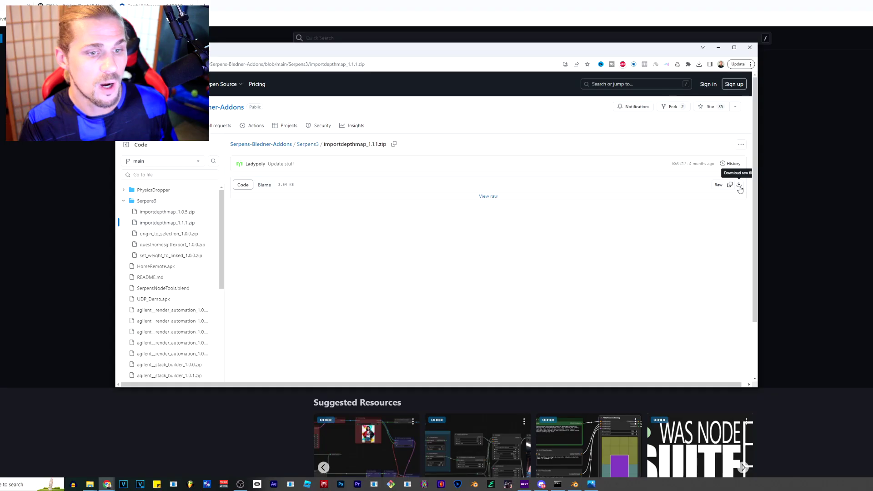
pyautogui.click(742, 204)
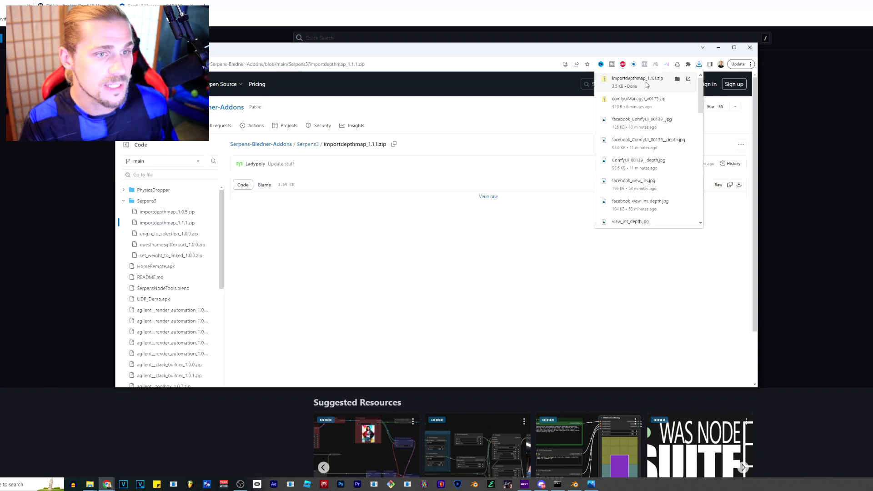
pyautogui.click(616, 82)
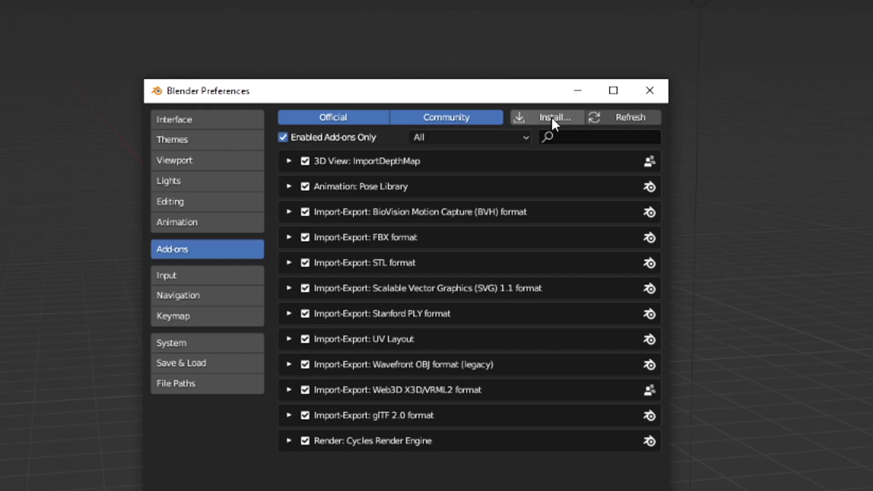
# Install importdepthmap_1.1.1.zip from the Downloads folder as a Blender add-on
pyautogui.click(552, 116)
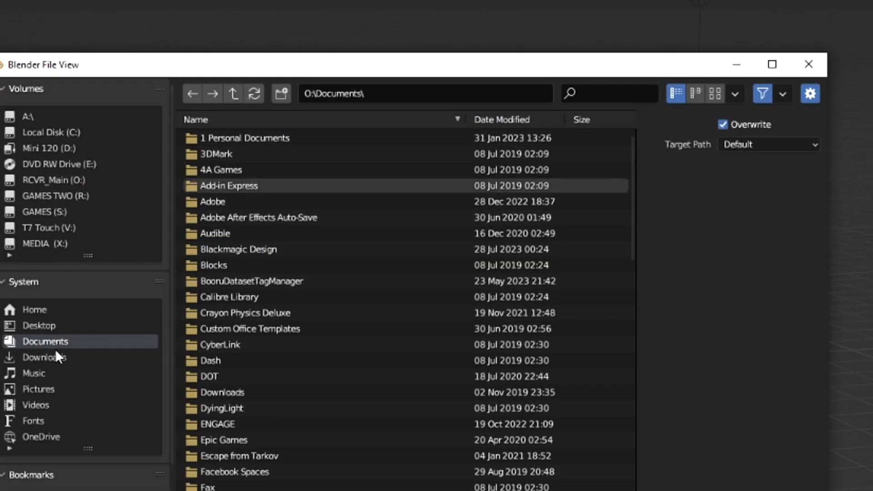
pyautogui.click(56, 357)
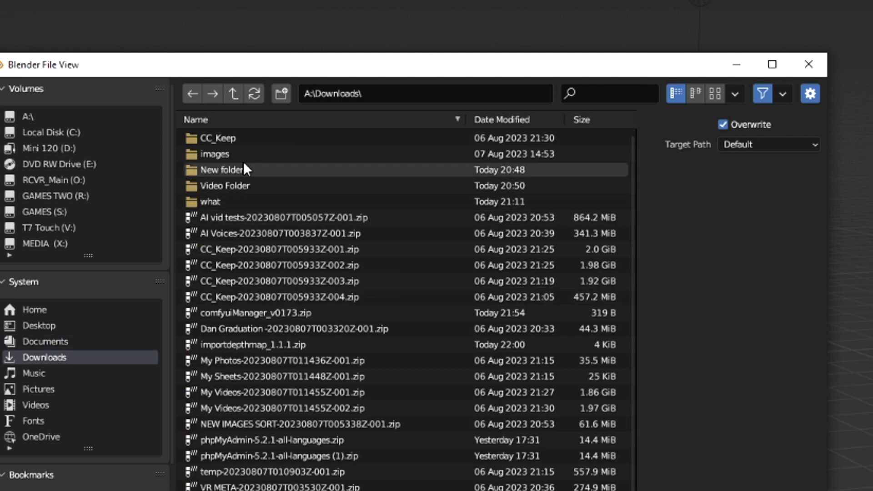
pyautogui.click(252, 344)
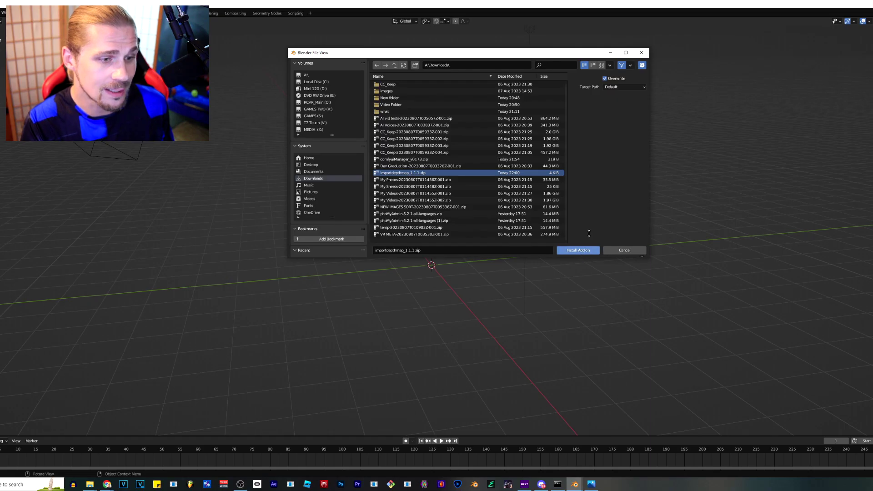
pyautogui.click(585, 250)
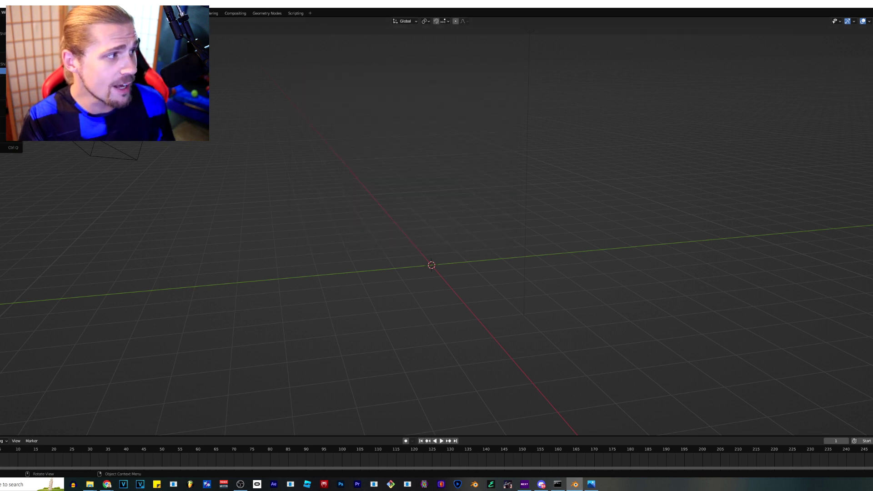
# Start an Import Depth Map import, closing the work it.png preview
pyautogui.moveTo(14, 71)
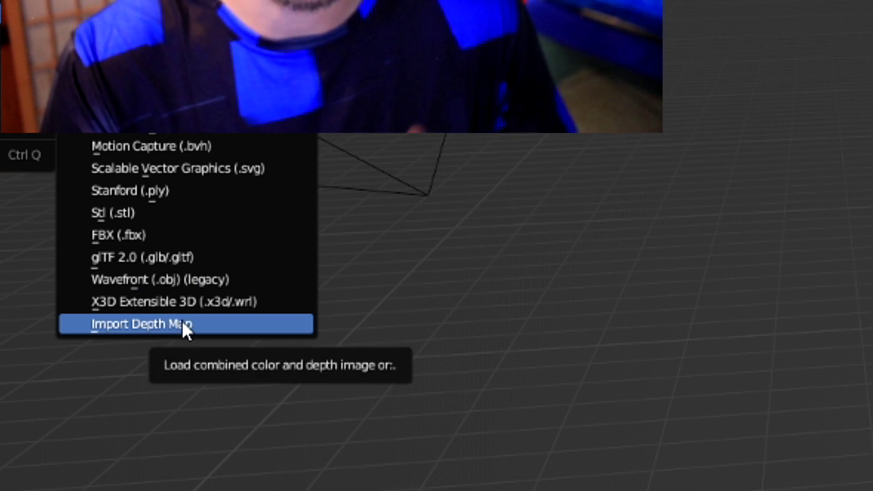
pyautogui.click(183, 322)
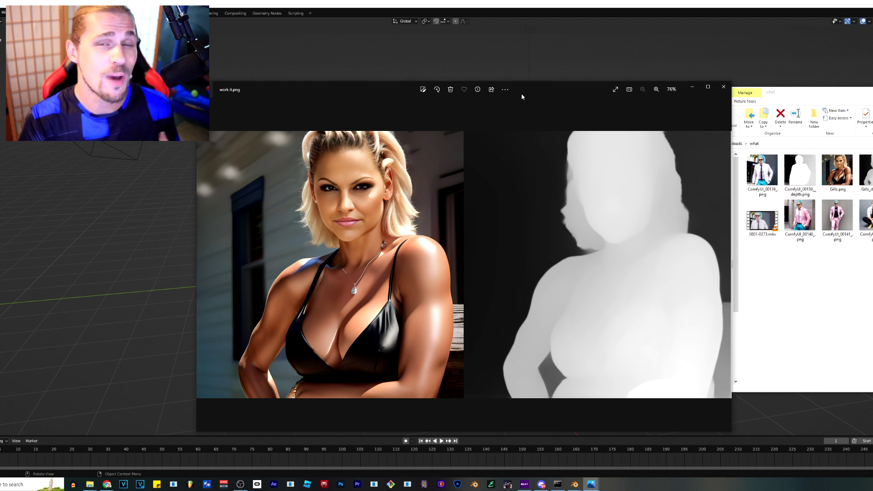
pyautogui.click(723, 86)
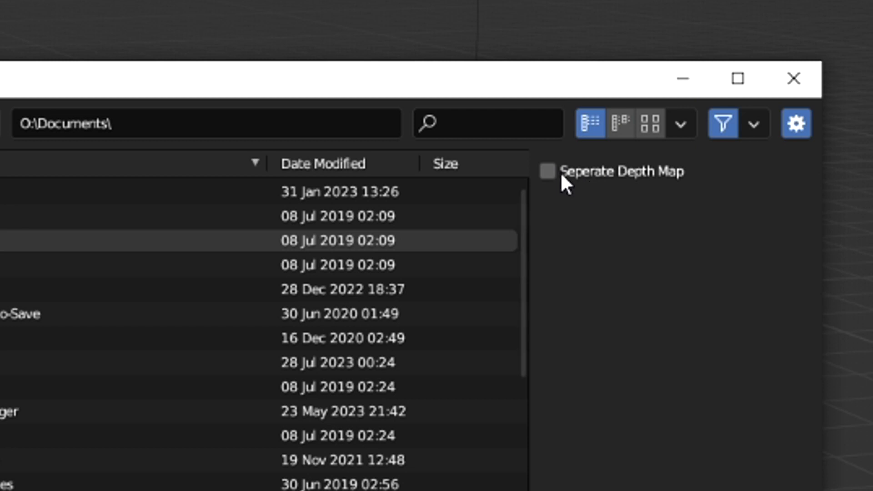
# Enable Seperate Depth Map, load Gillz.png as the colour image, and browse to Downloads
pyautogui.click(551, 171)
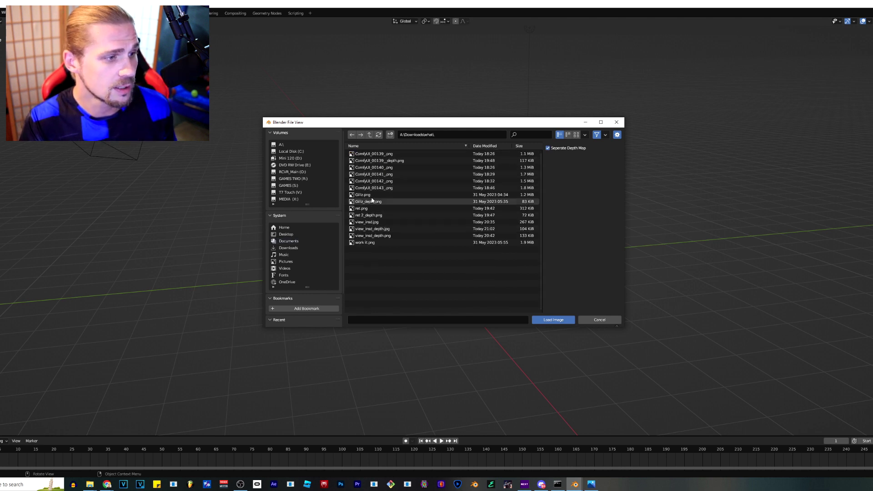
pyautogui.click(377, 195)
pyautogui.click(548, 319)
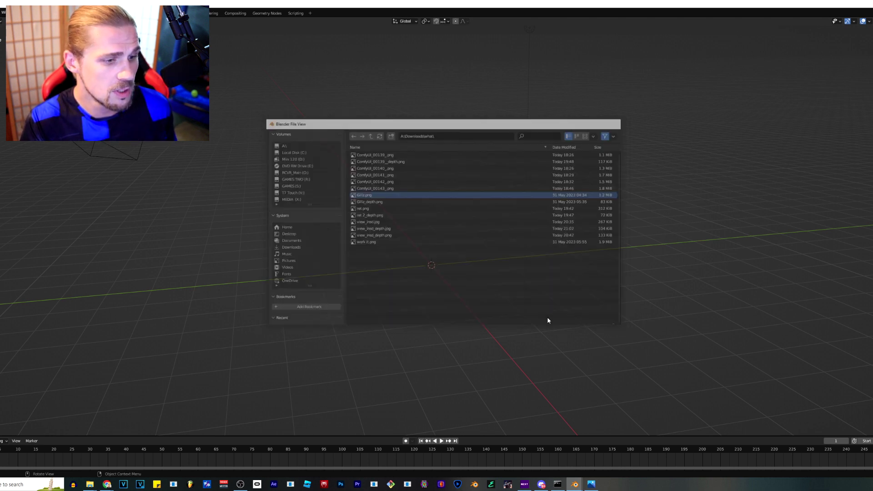
pyautogui.click(381, 263)
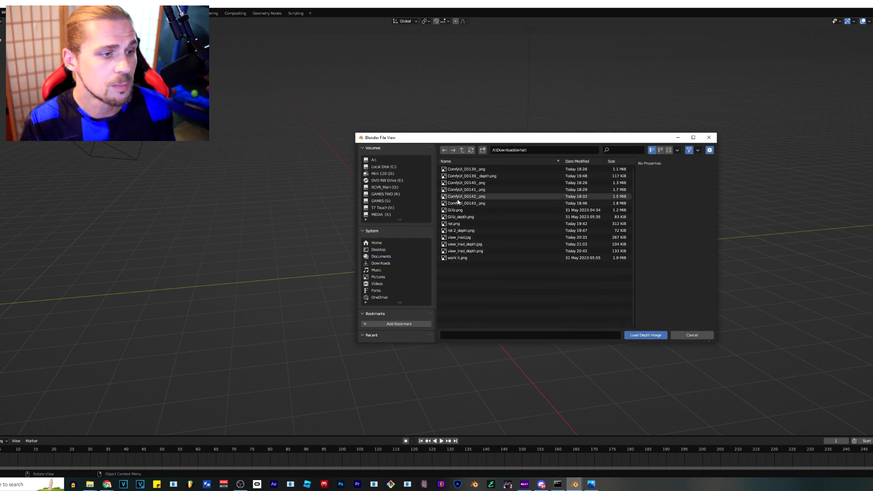
# Import the depth PNG as a relief plane, then enlarge the viewport and orbit around it
pyautogui.doubleClick(465, 217)
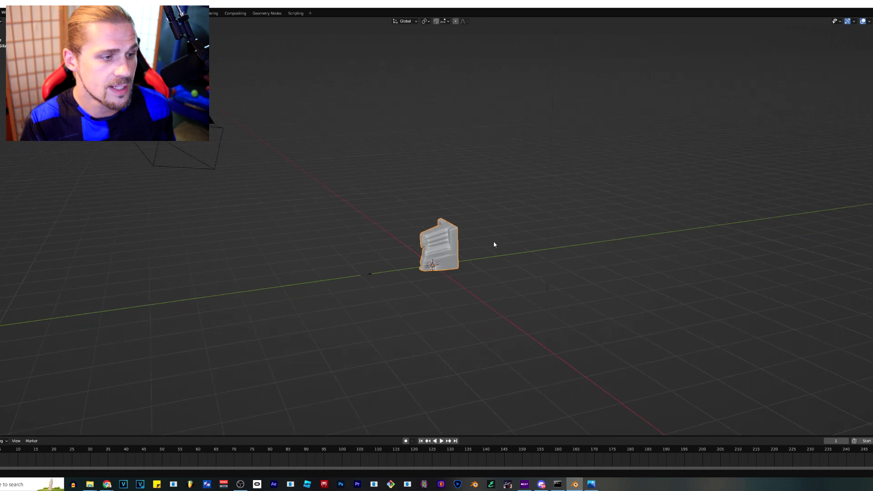
pyautogui.press('KP_7')
pyautogui.scroll(3, 500, 209)
pyautogui.moveTo(527, 179)
pyautogui.mouseDown()
pyautogui.moveTo(486, 229)
pyautogui.moveTo(458, 195)
pyautogui.moveTo(535, 180)
pyautogui.moveTo(532, 232)
pyautogui.moveTo(540, 201)
pyautogui.mouseUp()
pyautogui.scroll(3, 564, 224)
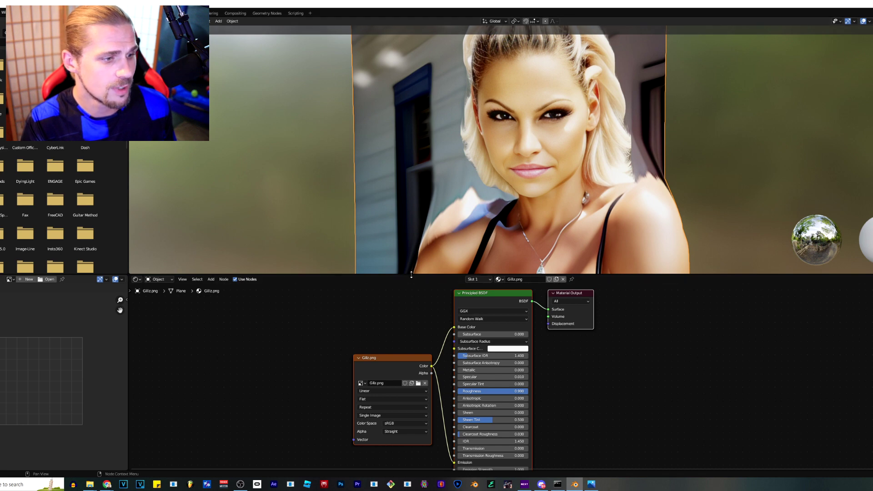
pyautogui.moveTo(411, 274); pyautogui.dragTo(411, 378)
pyautogui.moveTo(427, 236); pyautogui.dragTo(432, 206)
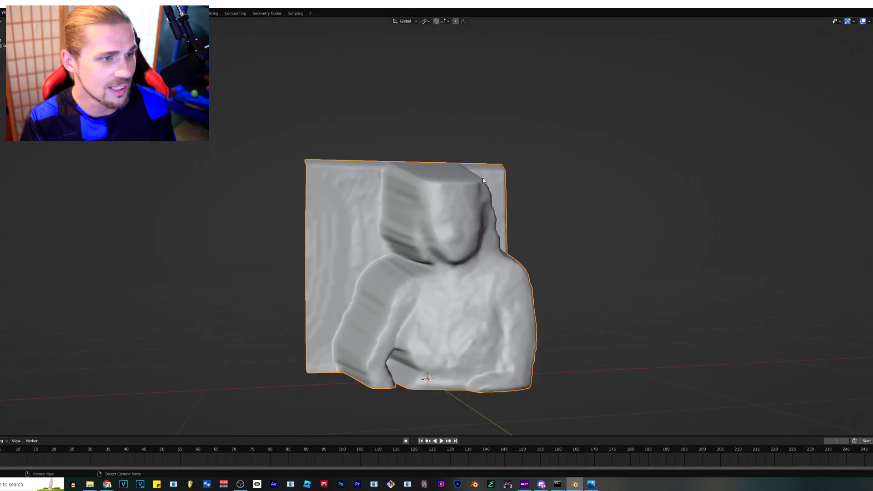
pyautogui.moveTo(601, 251); pyautogui.dragTo(756, 159)
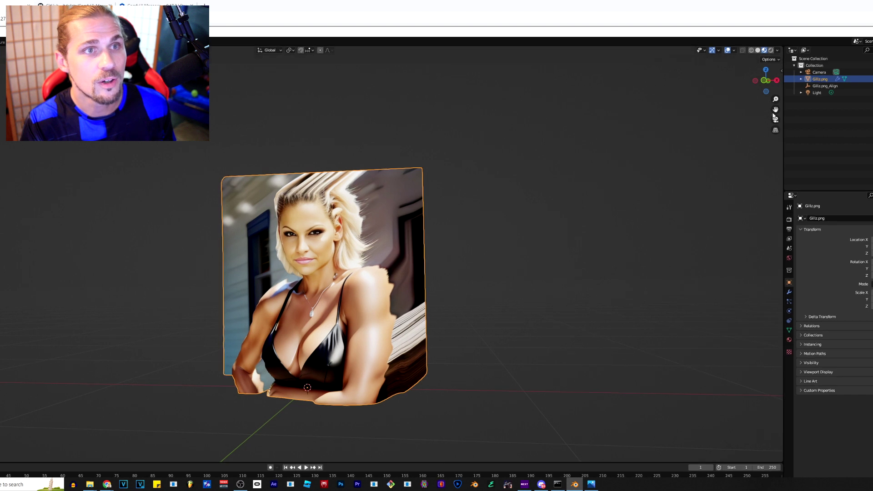
# Check the relief in Rendered, Solid and Wireframe shading, ending on textured Material Preview
pyautogui.click(771, 51)
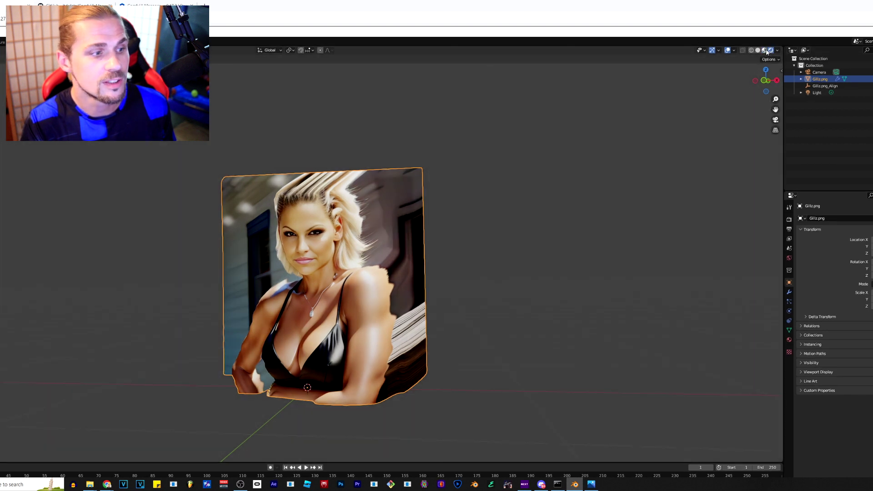
pyautogui.click(766, 51)
pyautogui.click(758, 50)
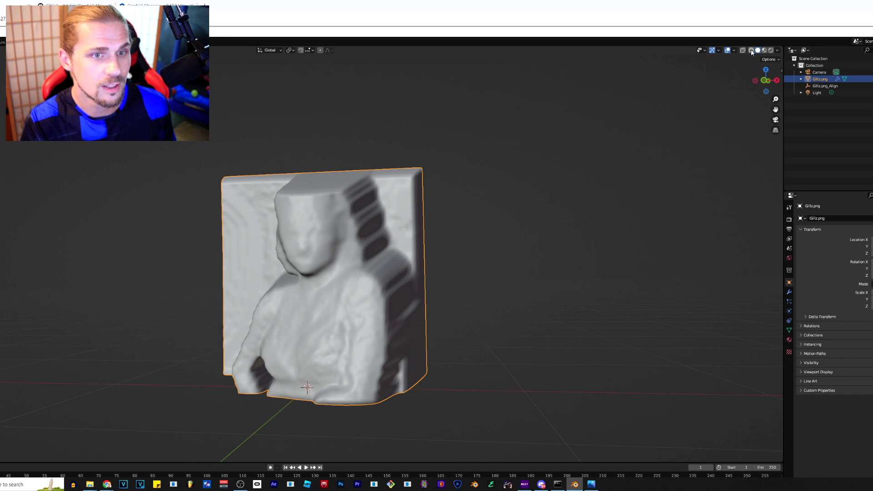
pyautogui.click(752, 50)
pyautogui.click(758, 51)
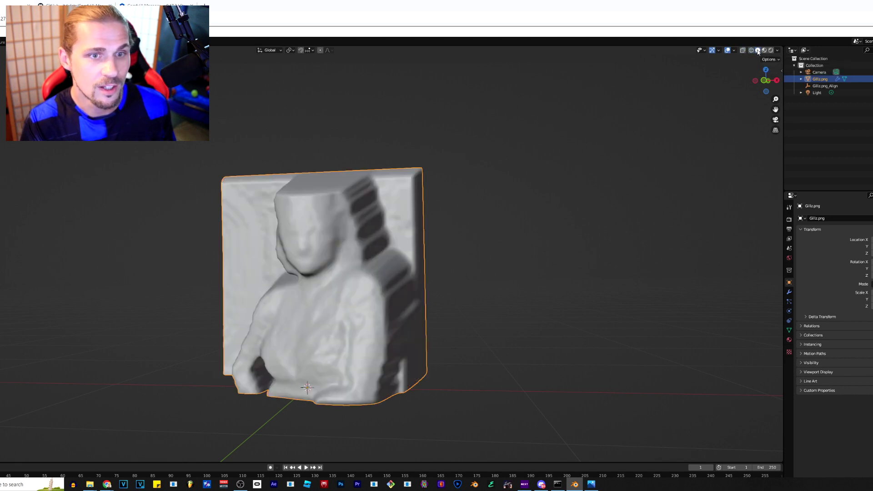
pyautogui.click(765, 51)
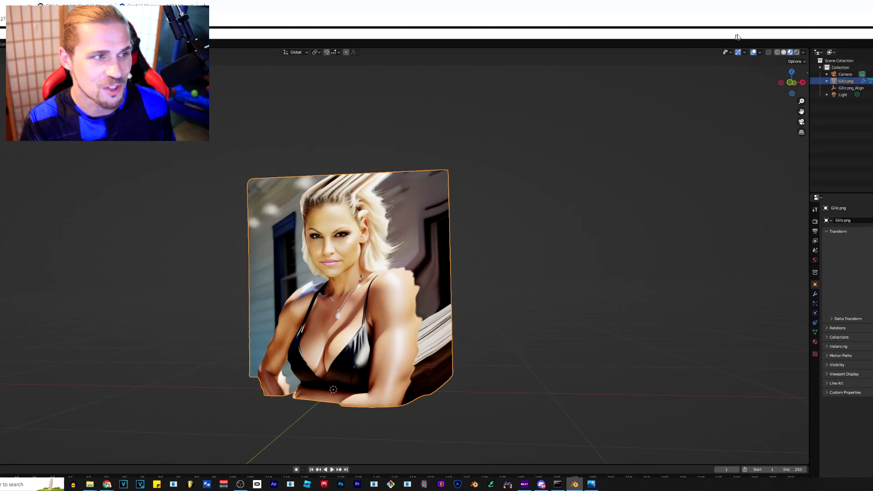
pyautogui.scroll(3, 176, 236)
# Orbit low around the relief, switch to Material Preview, and turn the plane to face the view
pyautogui.moveTo(275, 236); pyautogui.dragTo(445, 259)
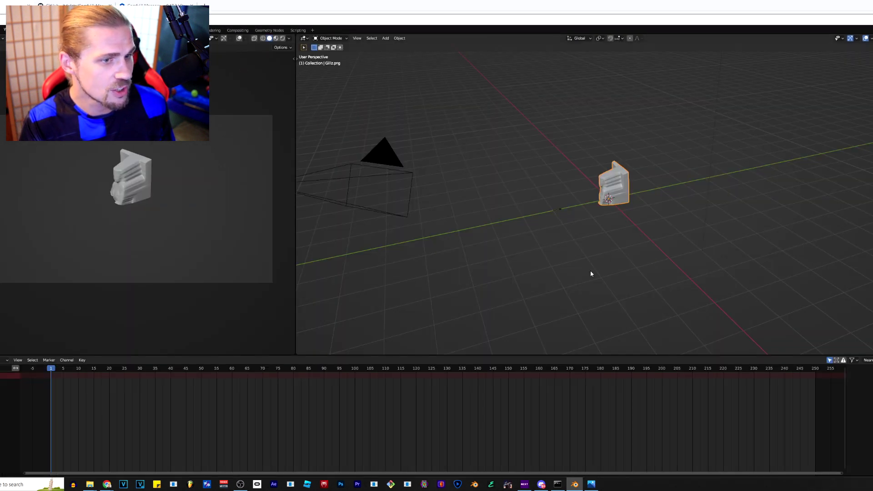
pyautogui.moveTo(591, 271); pyautogui.dragTo(627, 193)
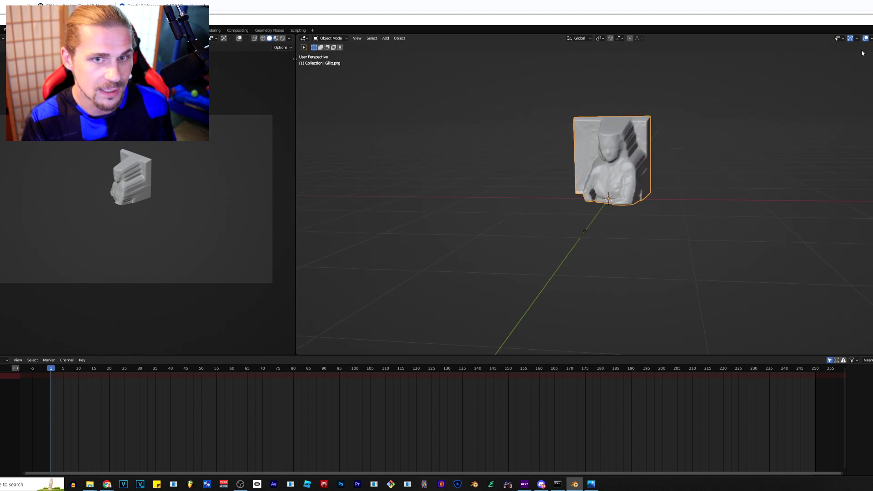
pyautogui.click(871, 38)
pyautogui.scroll(5, 631, 147)
pyautogui.moveTo(631, 147); pyautogui.dragTo(607, 255)
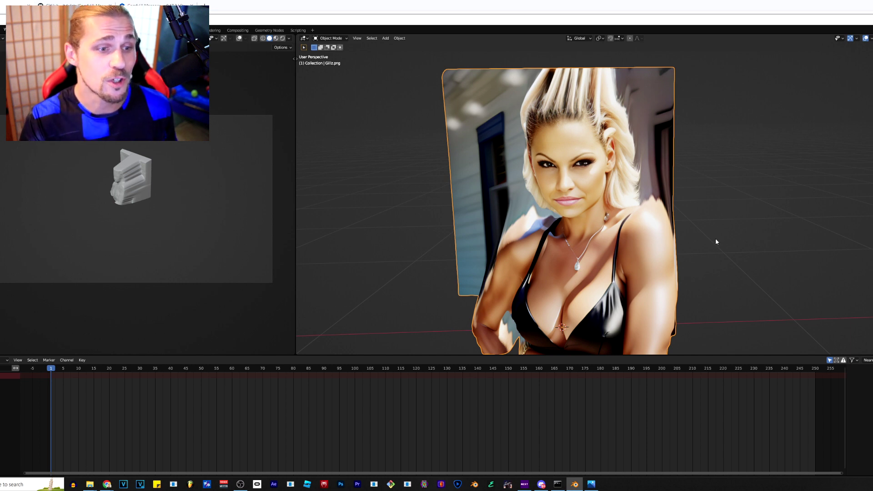
pyautogui.scroll(-2, 709, 223)
pyautogui.scroll(2, 721, 229)
pyautogui.scroll(-3, 690, 229)
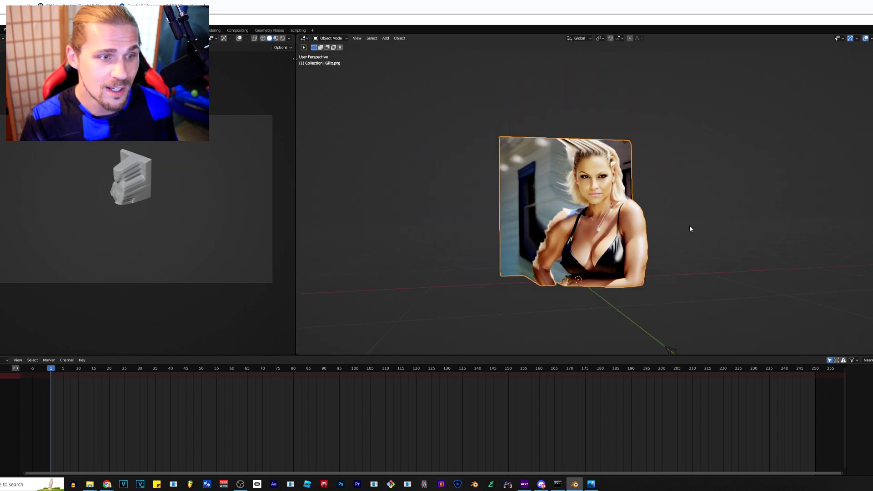
pyautogui.moveTo(620, 236); pyautogui.dragTo(703, 218)
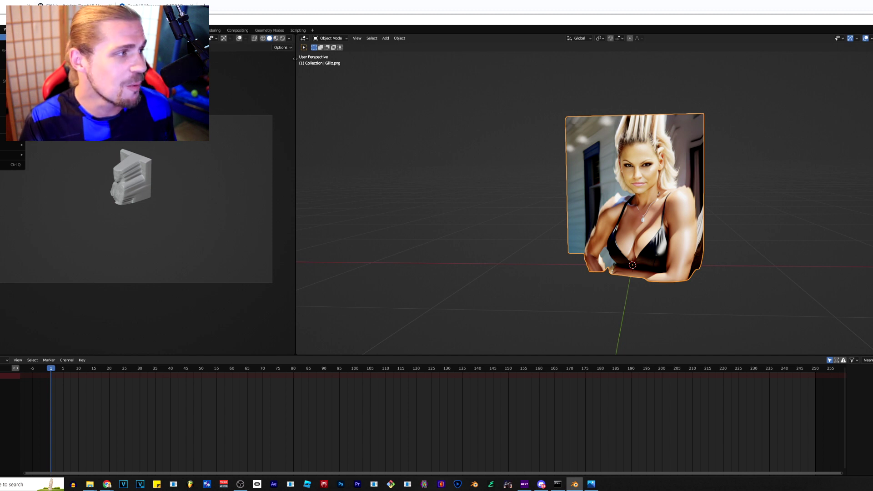
pyautogui.scroll(4, 595, 174)
pyautogui.scroll(-1, 601, 176)
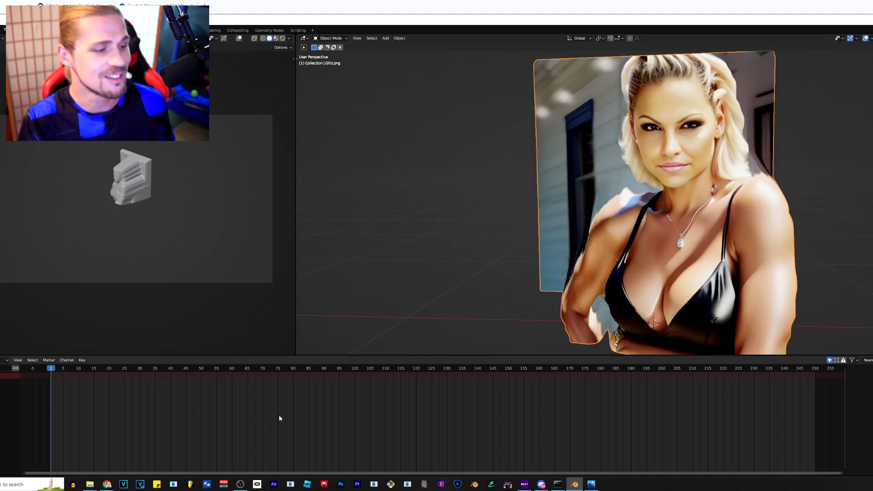
# Open 0001-0273.mkv from the 'what' folder so it plays in VLC
pyautogui.moveTo(93, 486)
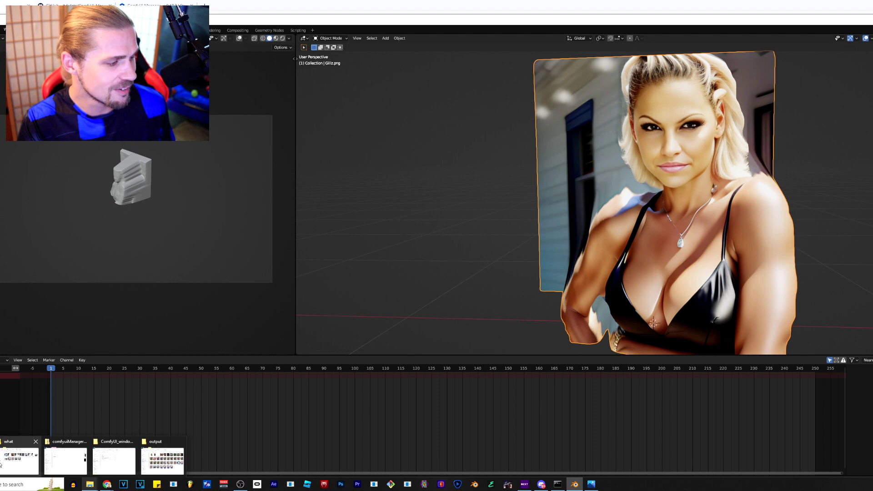
pyautogui.click(69, 455)
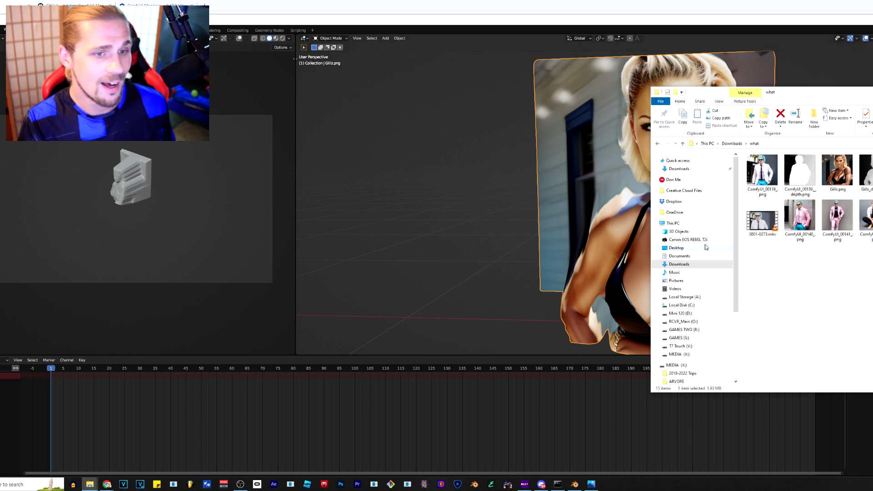
pyautogui.click(769, 222)
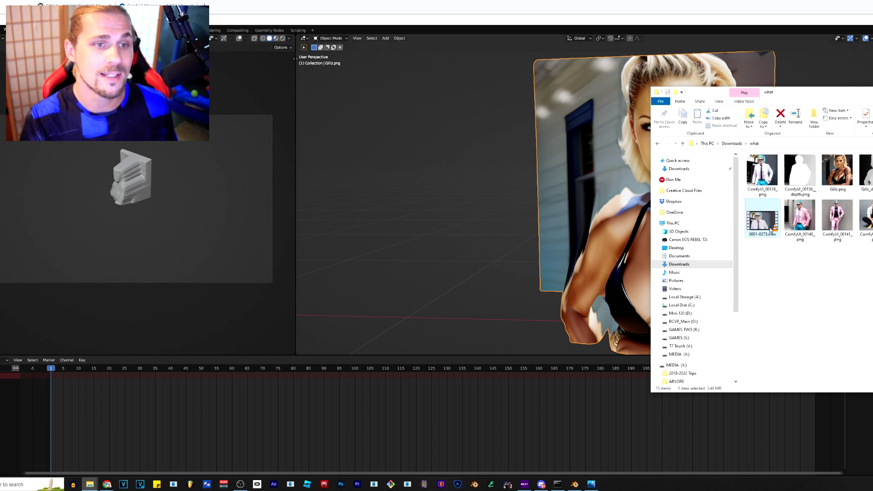
pyautogui.doubleClick(770, 230)
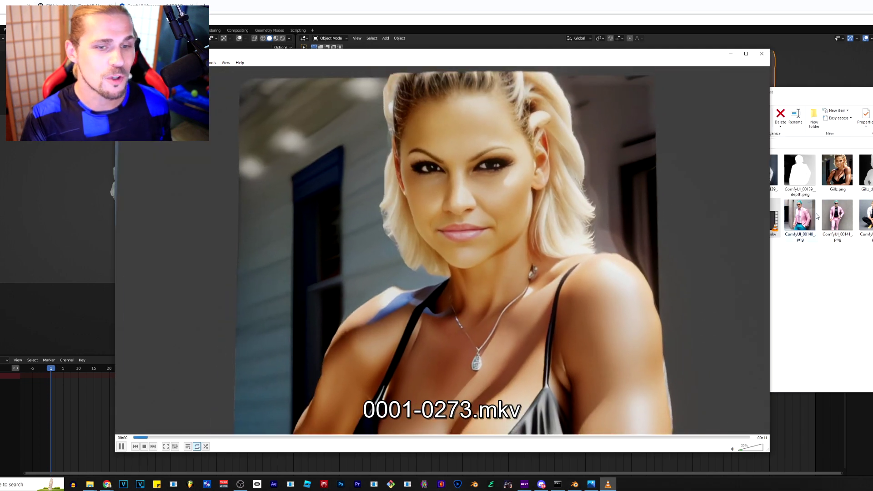